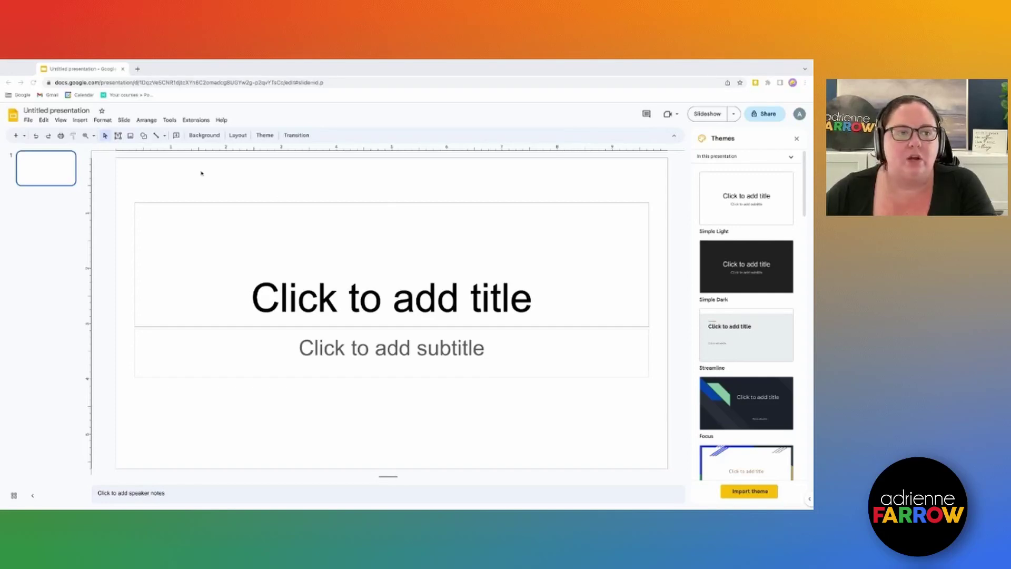
Open the theme builder and set the theme master title font to Century Gothic.
left_click(45, 121)
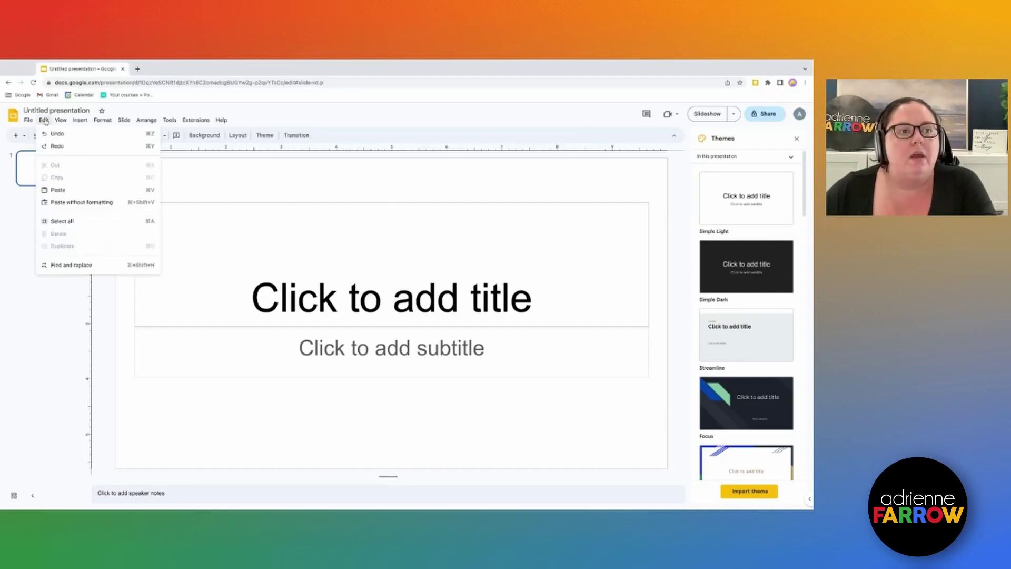
mouse_move(61, 121)
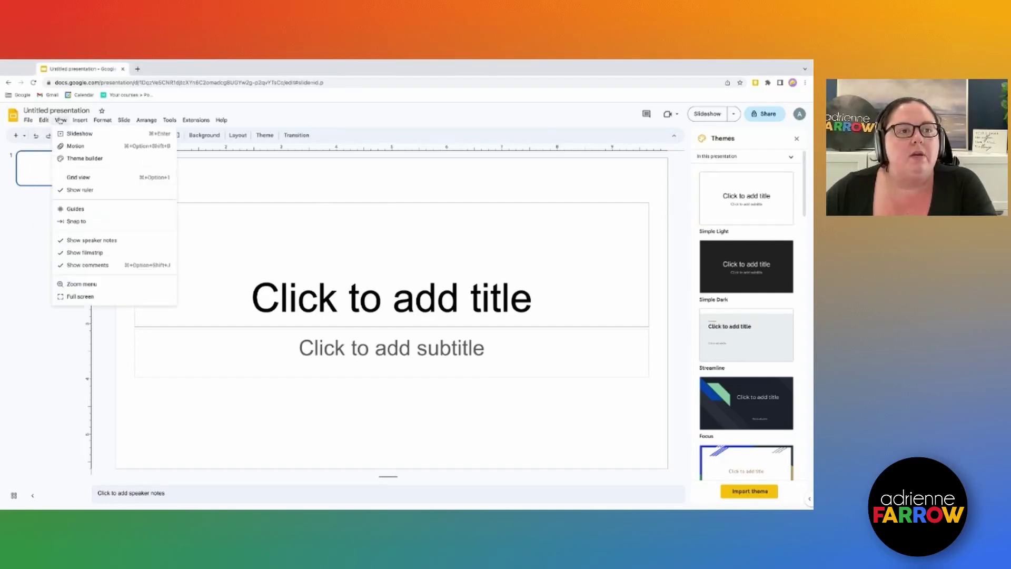
left_click(73, 160)
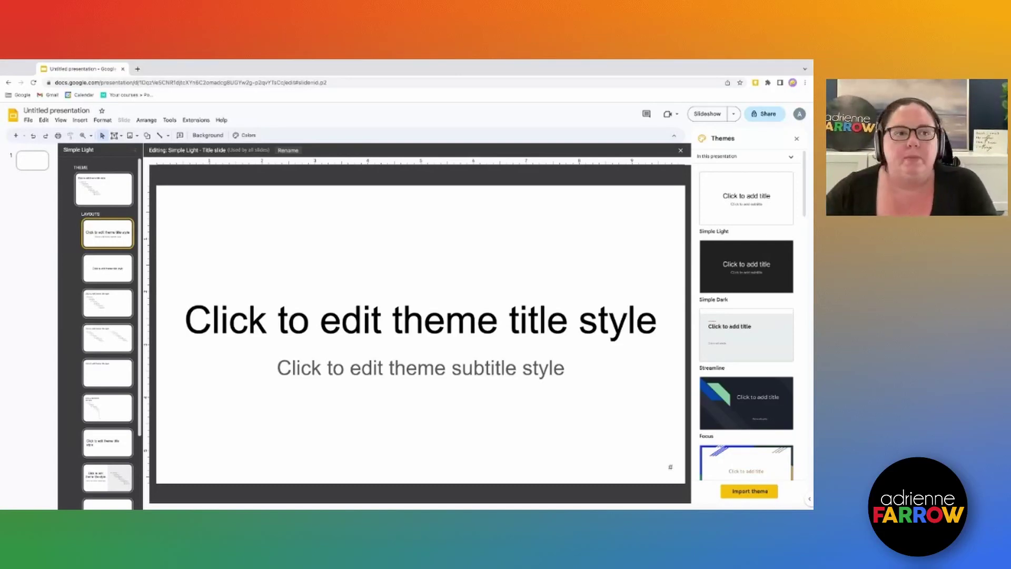
left_click(109, 194)
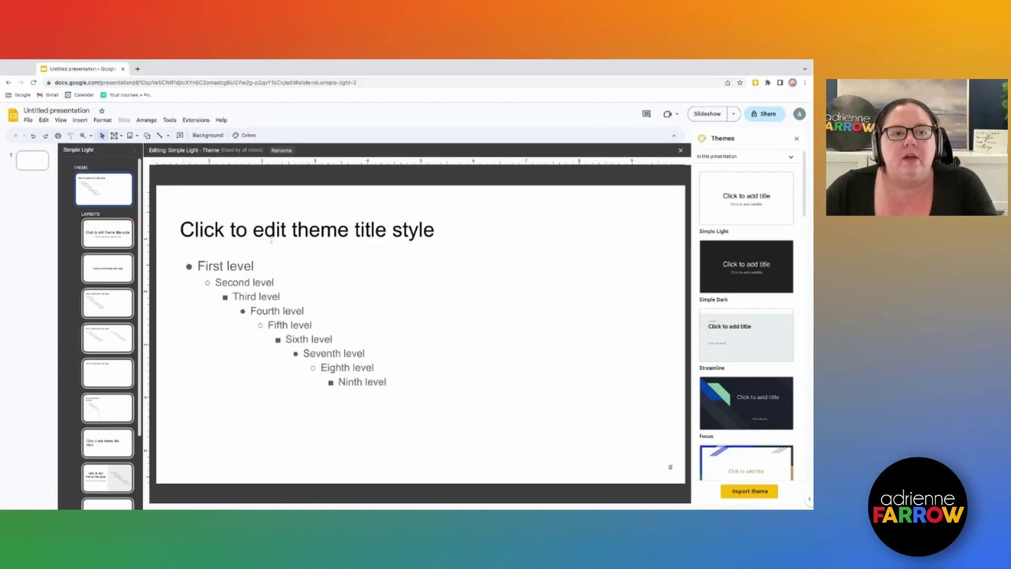
triple_click(230, 226)
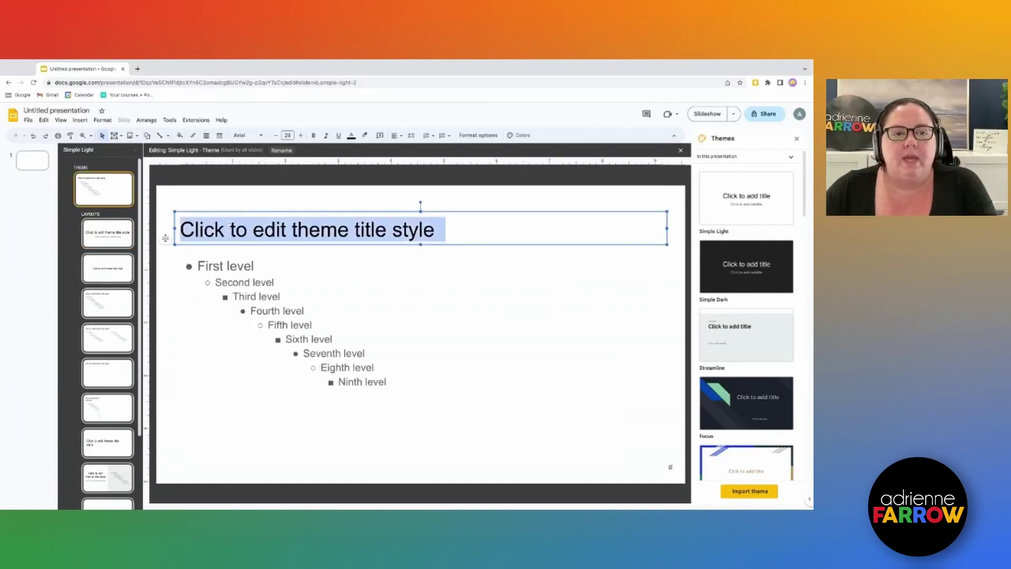
left_click(260, 136)
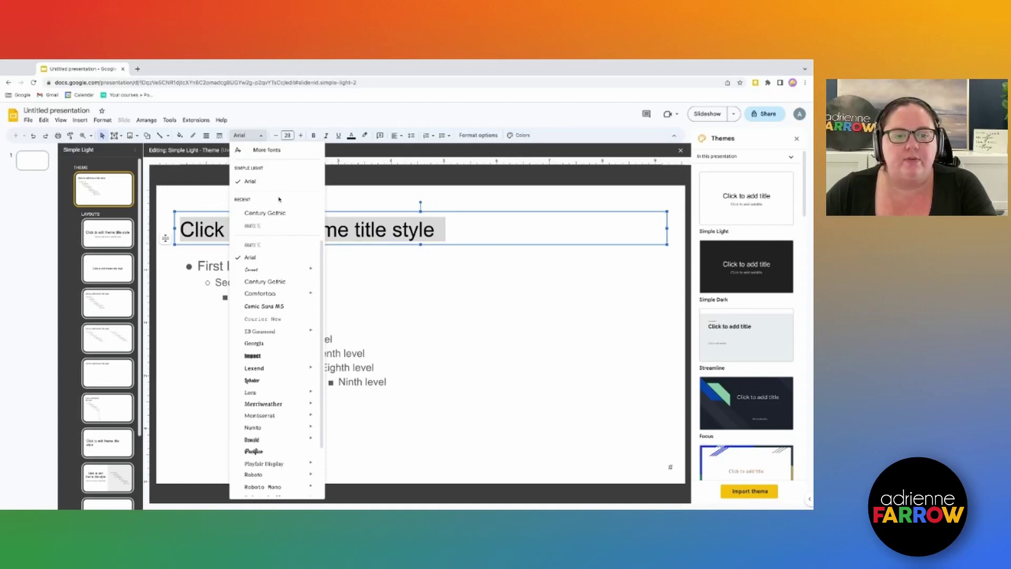
left_click(279, 213)
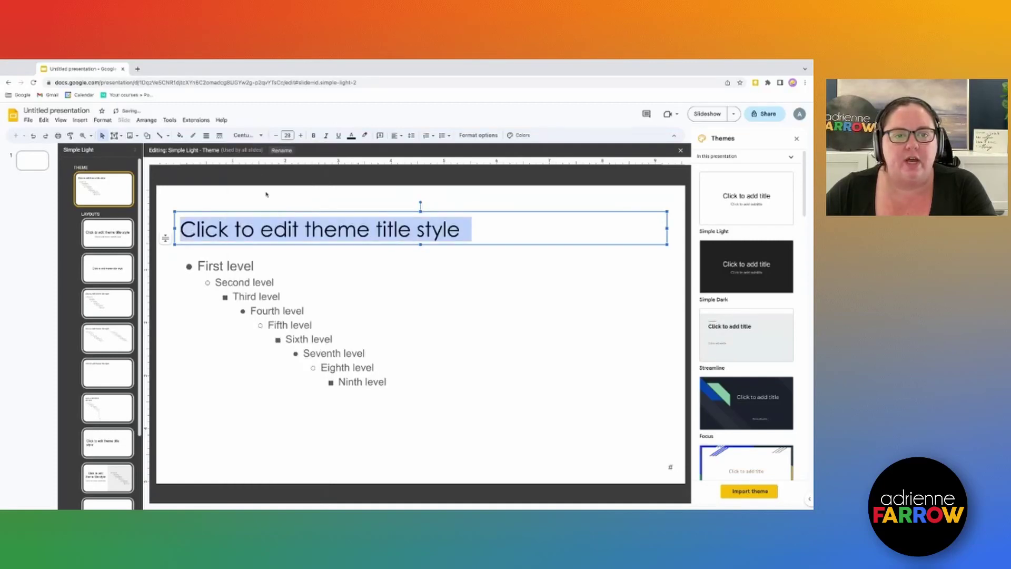
Browse the More fonts catalogue, cancel it, and select the First level body text.
left_click(245, 136)
left_click(251, 148)
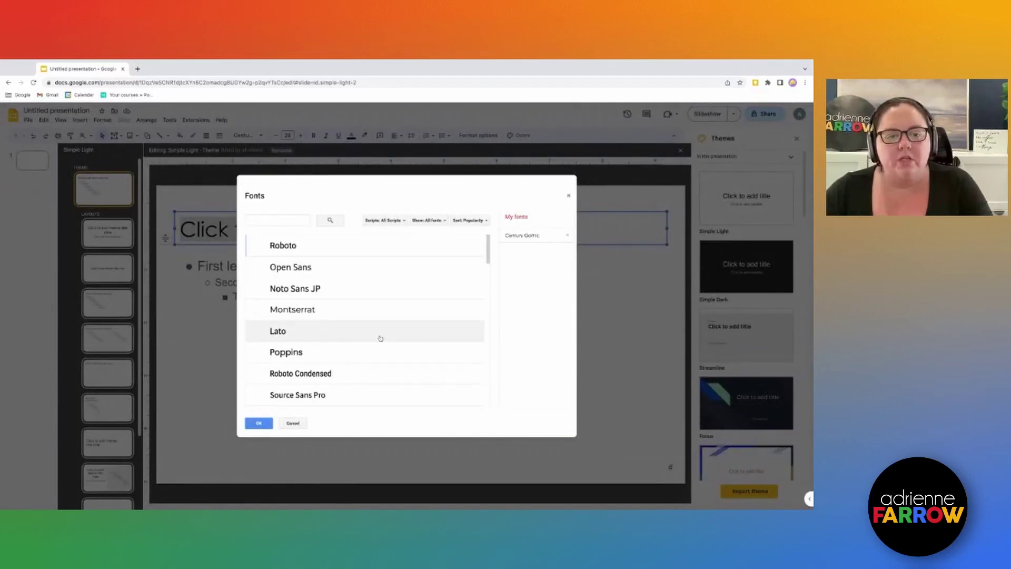
scroll(378, 335, "down", 6)
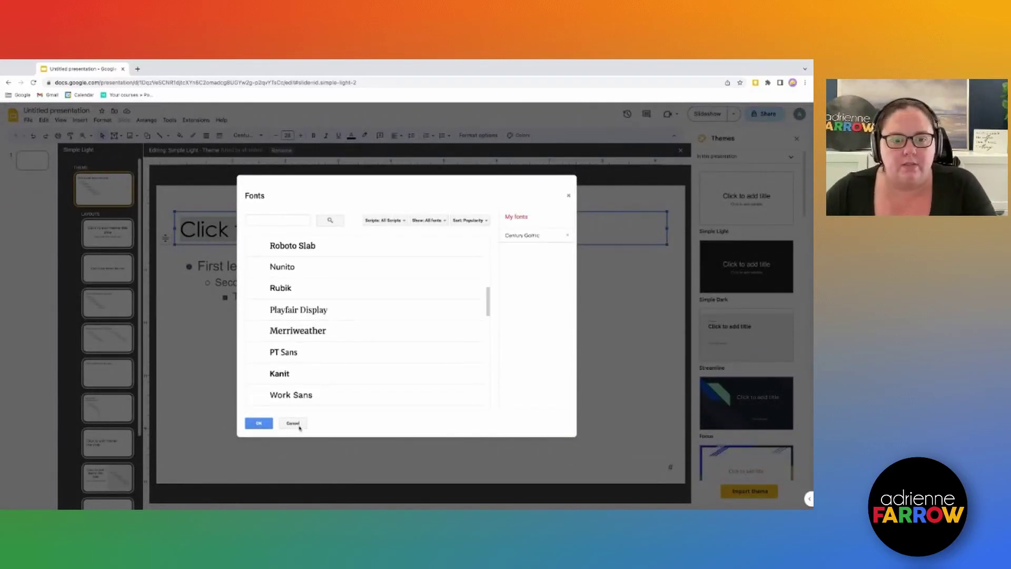
left_click(293, 423)
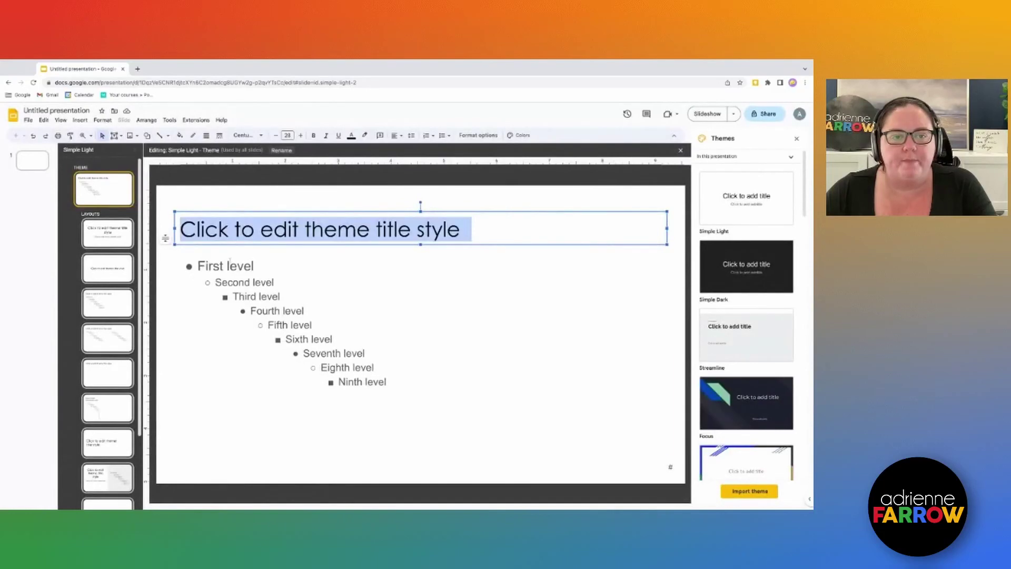
triple_click(230, 264)
Apply Century Gothic to the First, Second and Third body text levels.
left_click(246, 135)
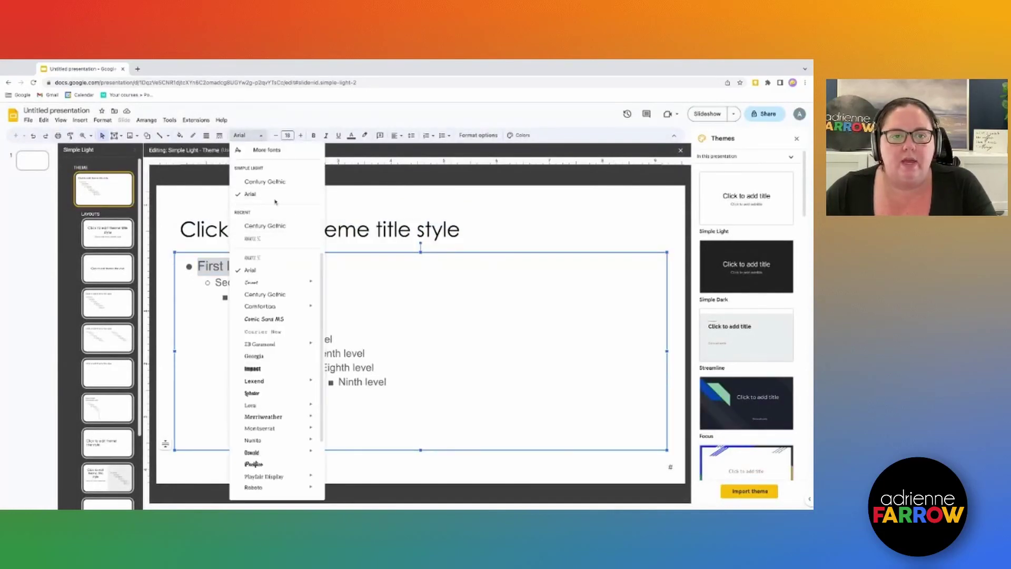
left_click(270, 230)
triple_click(244, 283)
left_click(261, 136)
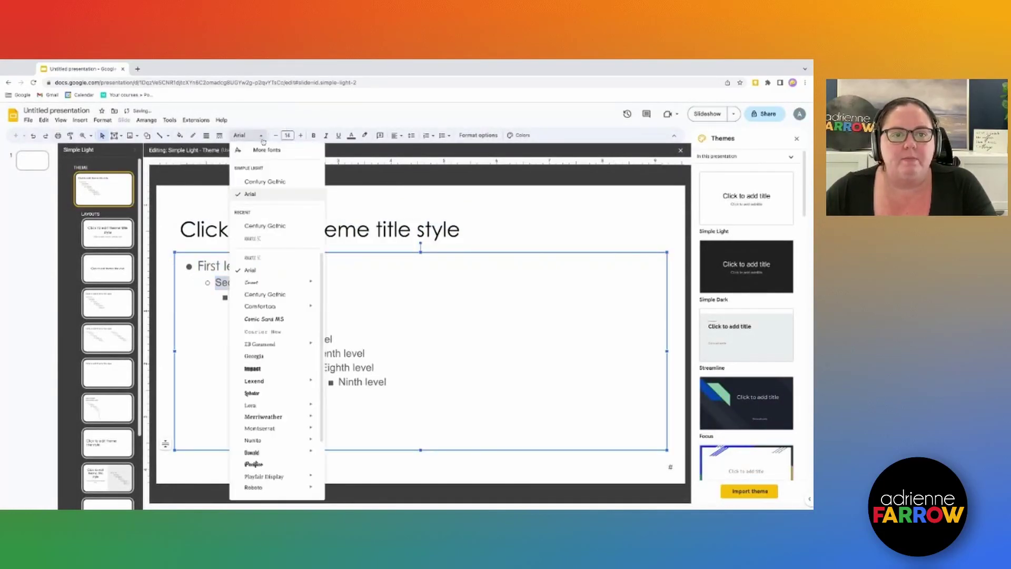
left_click(270, 185)
triple_click(246, 296)
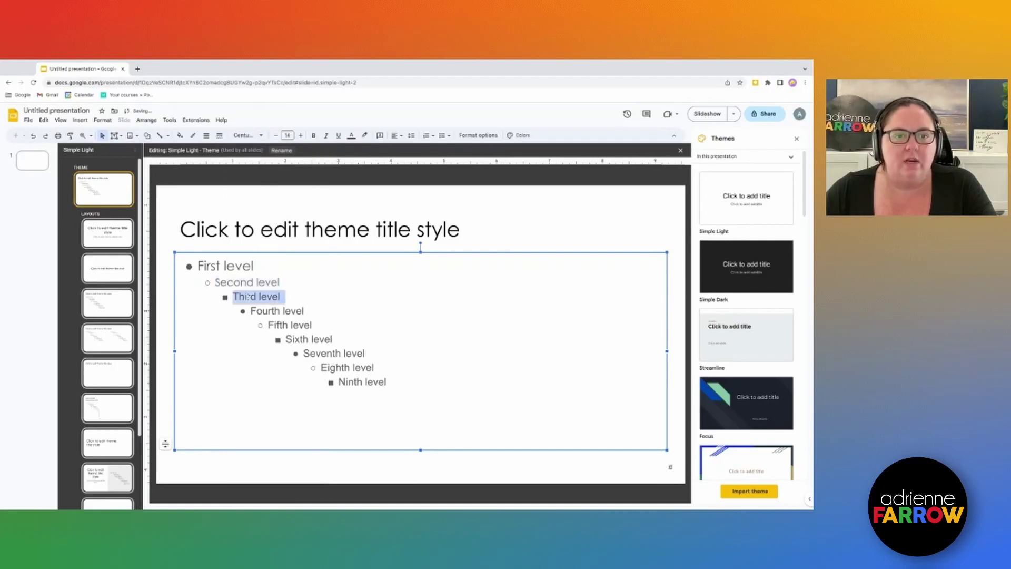
left_click(247, 135)
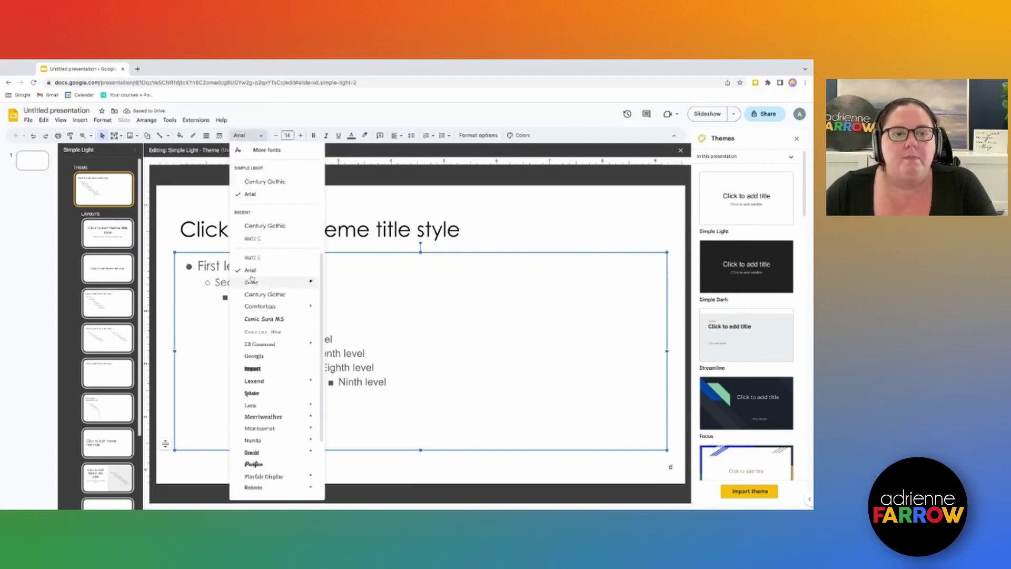
left_click(272, 226)
Apply Century Gothic to the Fourth, Fifth and Sixth body text levels.
triple_click(268, 310)
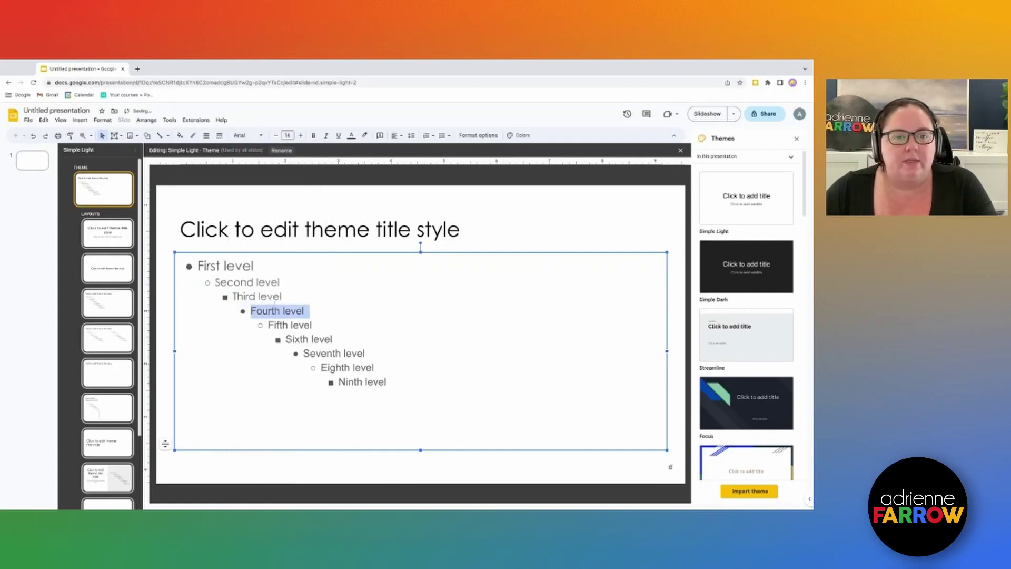
left_click(246, 136)
left_click(266, 181)
triple_click(290, 325)
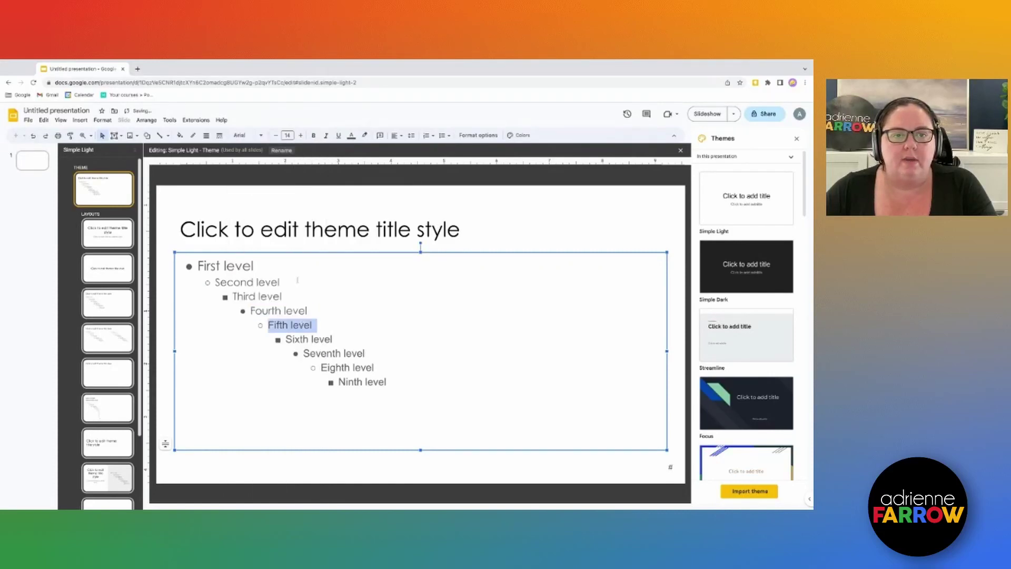
left_click(255, 135)
left_click(266, 293)
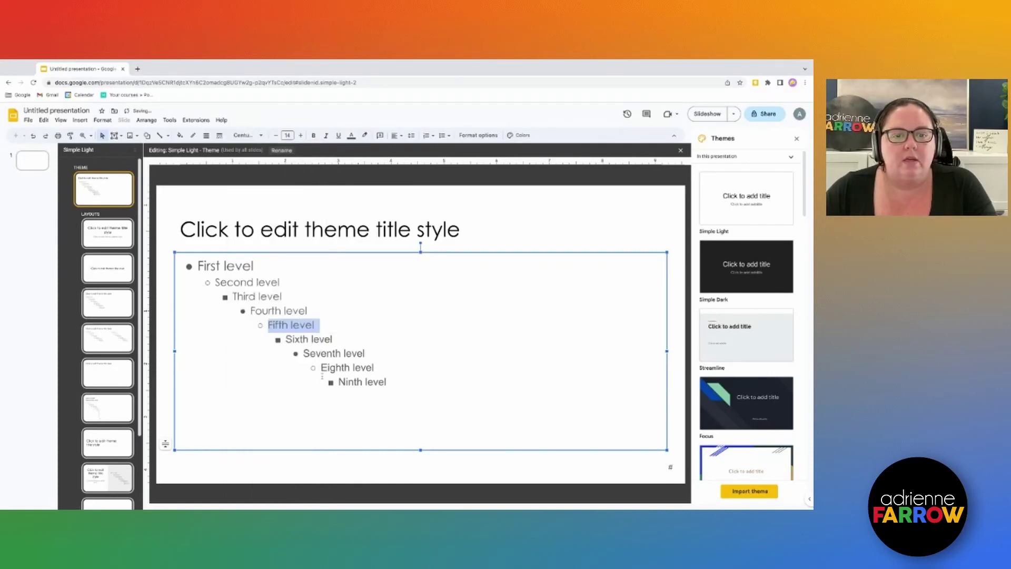
triple_click(308, 339)
left_click(246, 135)
left_click(271, 226)
Apply Century Gothic to the Seventh, Eighth and Ninth body text levels.
triple_click(333, 353)
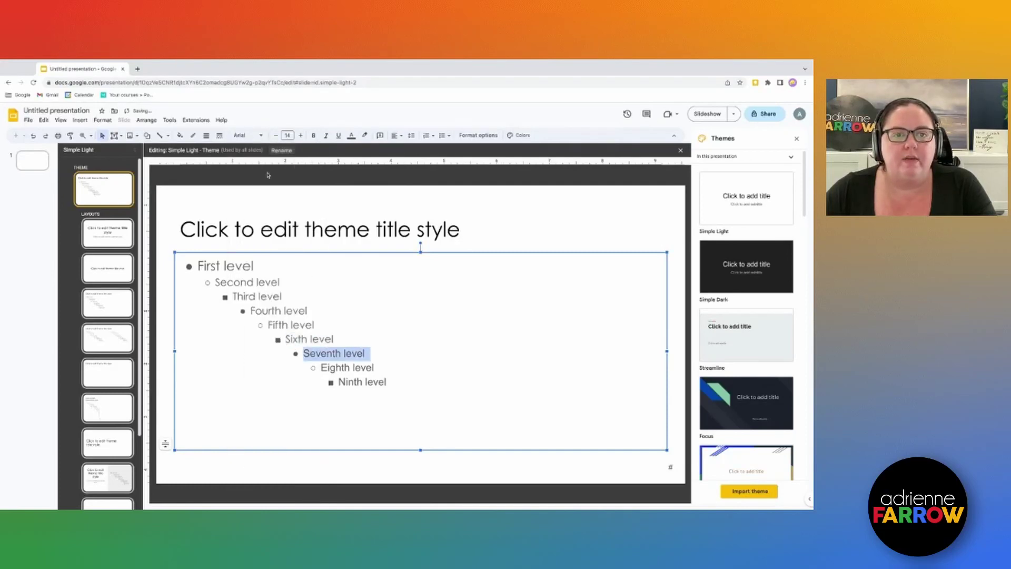
left_click(246, 136)
left_click(287, 224)
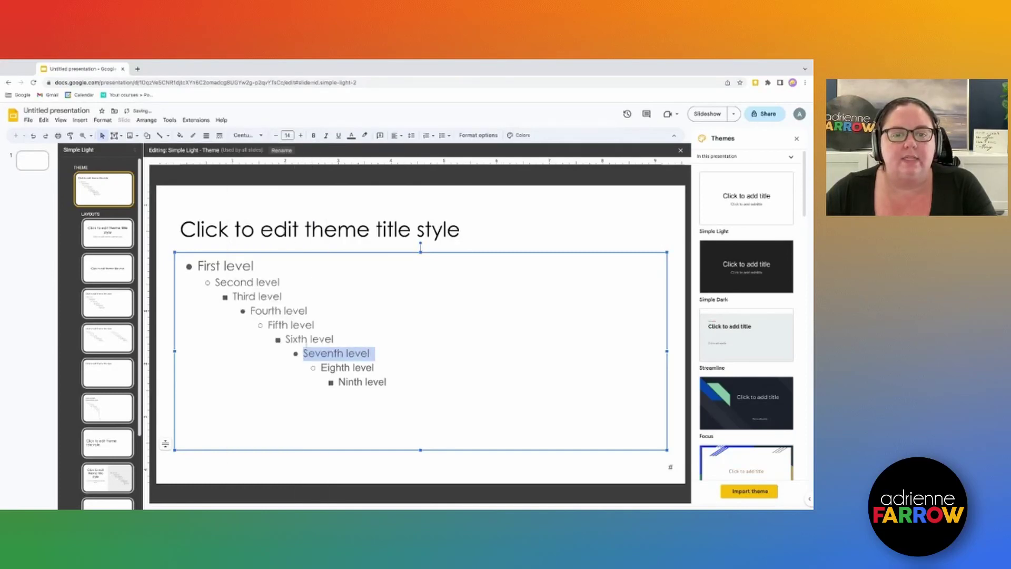
triple_click(347, 367)
left_click(247, 135)
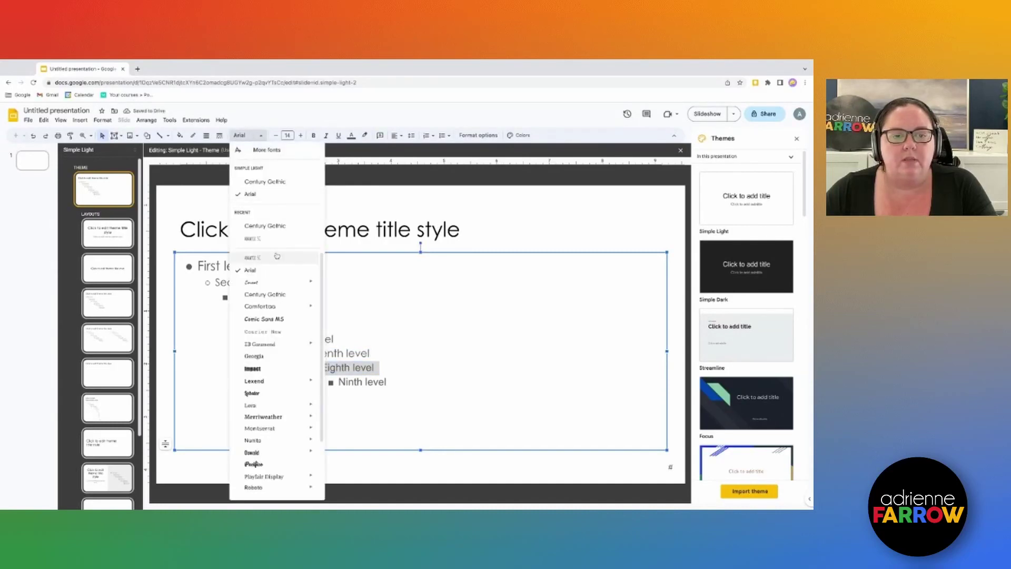
left_click(279, 225)
triple_click(362, 382)
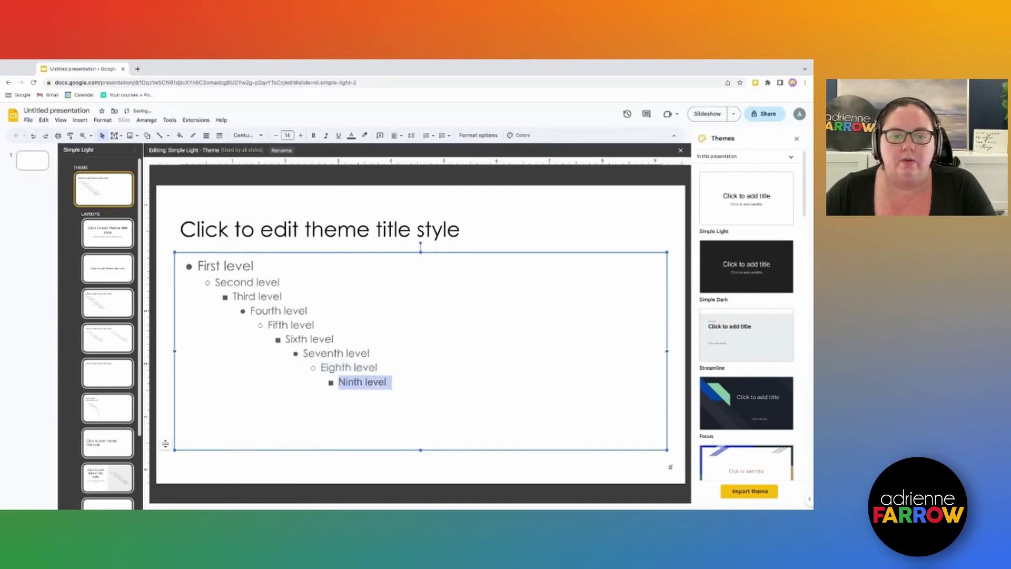
left_click(245, 135)
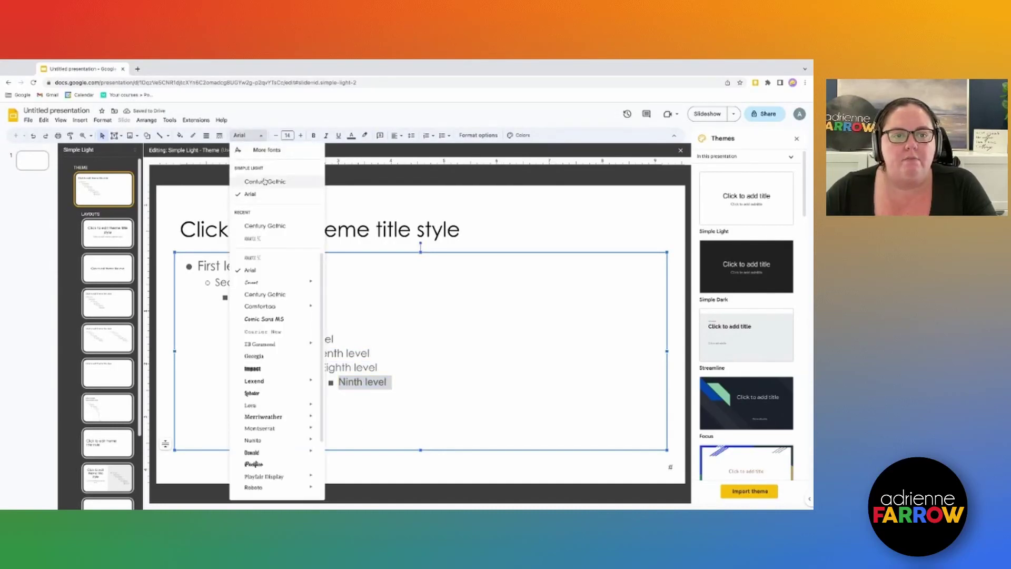
left_click(264, 181)
left_click(109, 229)
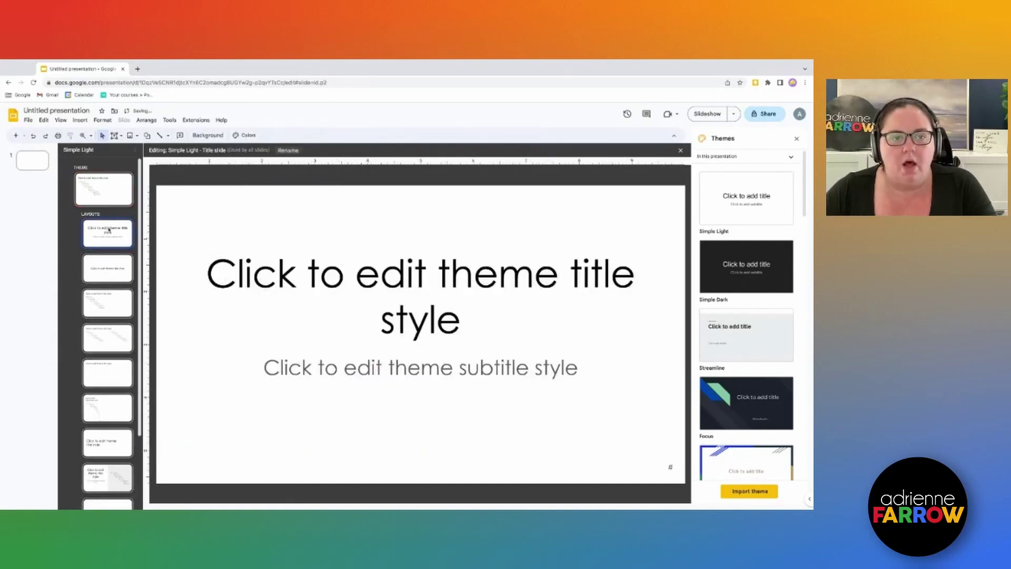
Step through the layouts from Section header down to Big number and Blank.
left_click(108, 268)
left_click(108, 303)
left_click(114, 340)
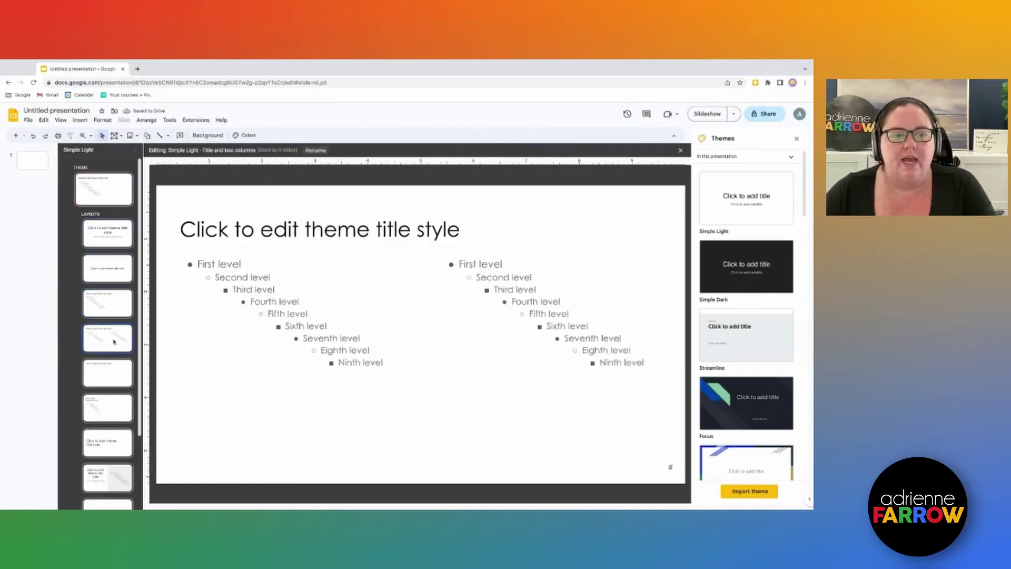
left_click(108, 373)
left_click(108, 408)
left_click(112, 437)
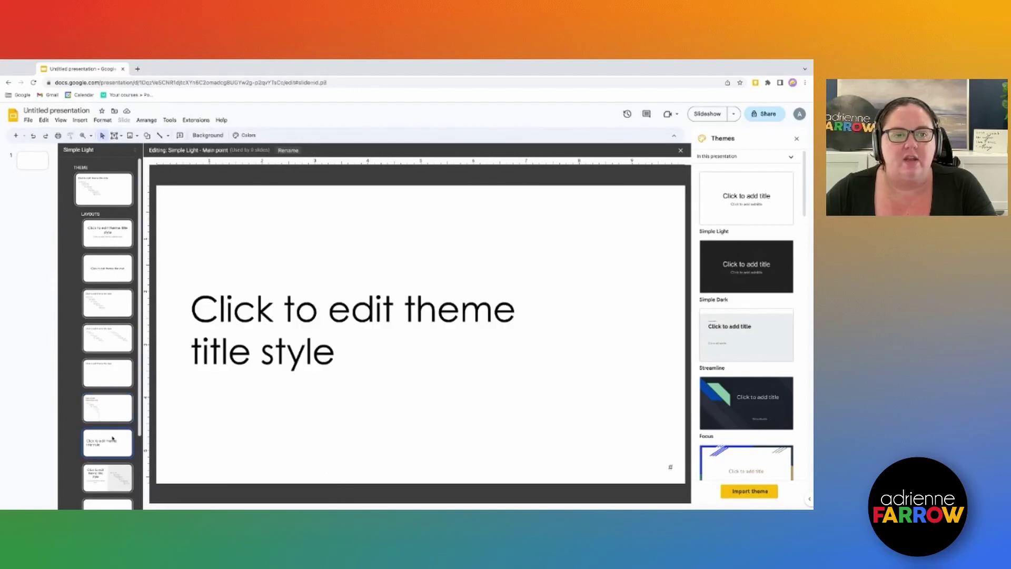
scroll(112, 438, "down", 2)
left_click(107, 385)
left_click(114, 424)
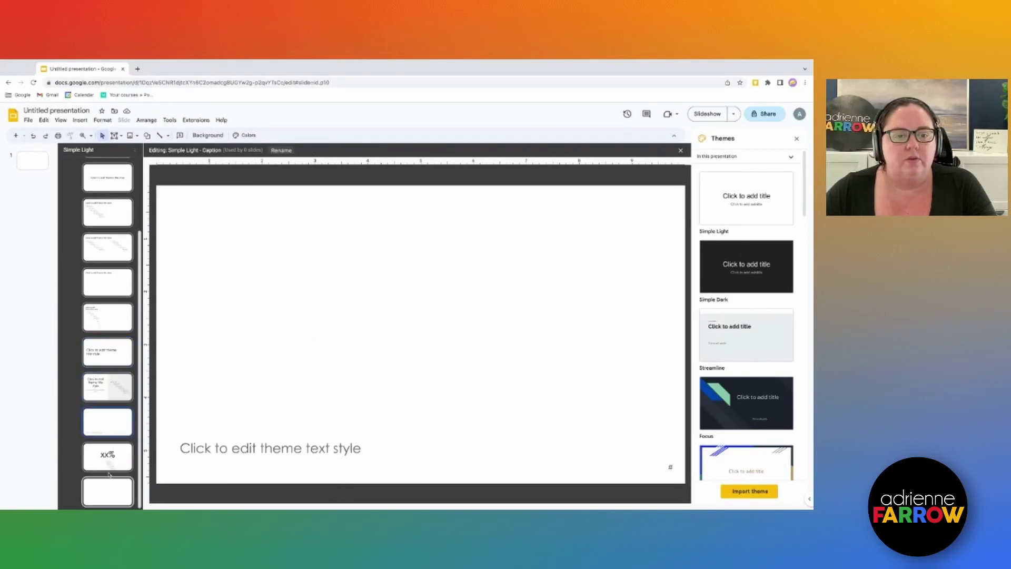
left_click(108, 465)
left_click(107, 487)
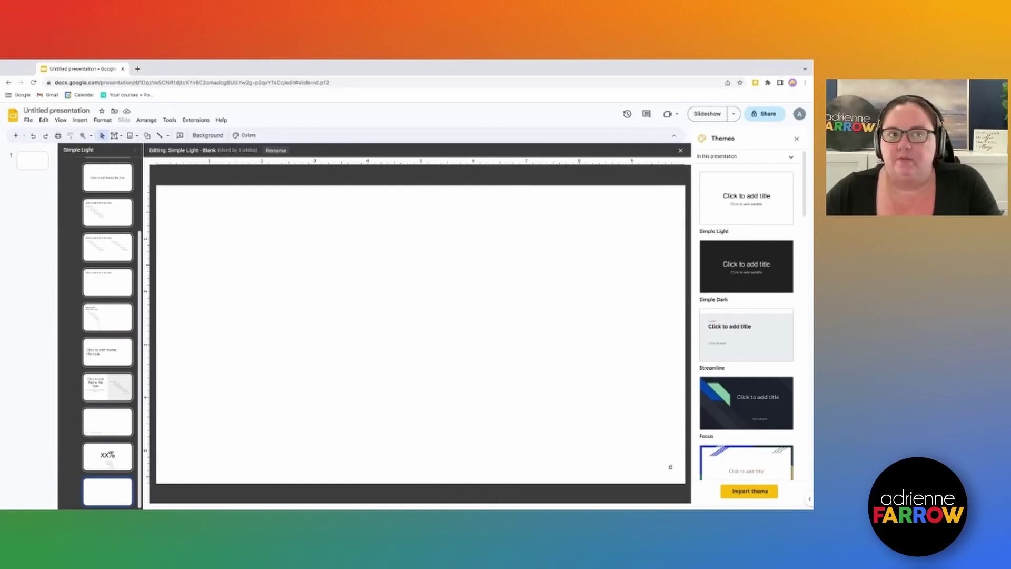
Step through the layouts again from Title slide, ending by right-clicking the Blank layout.
scroll(108, 394, "up", 5)
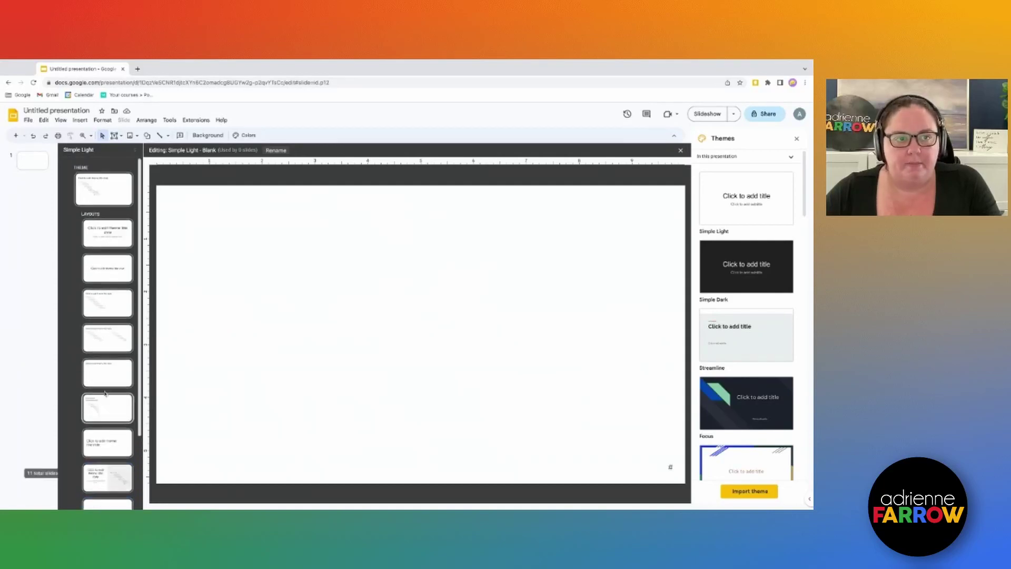
left_click(109, 232)
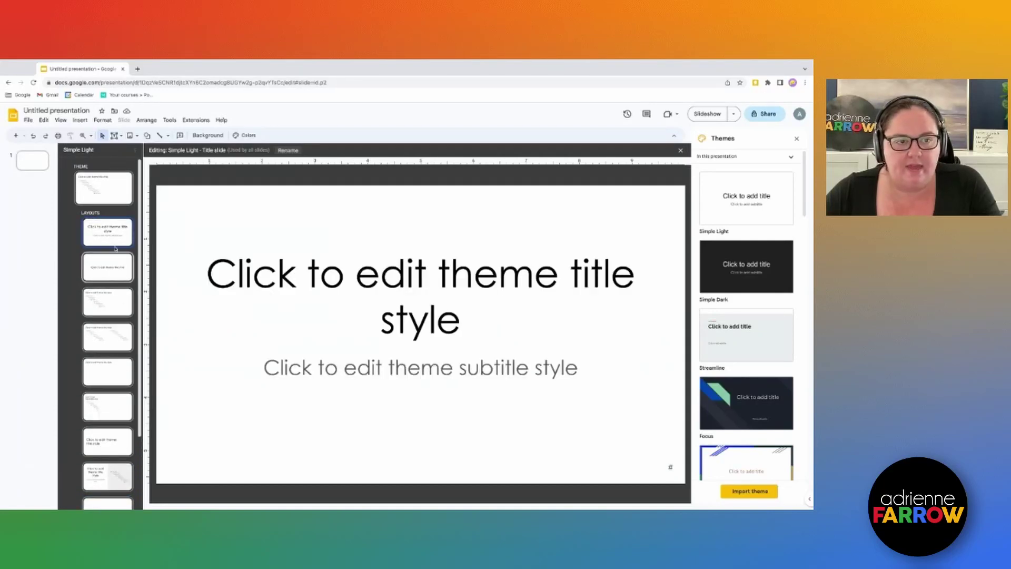
left_click(108, 267)
left_click(108, 302)
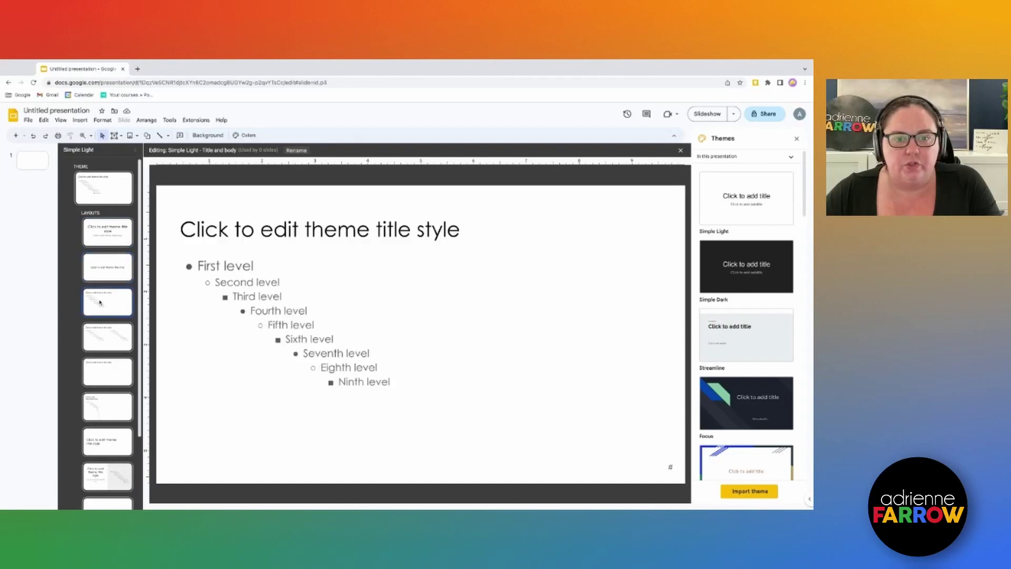
left_click(107, 337)
left_click(116, 371)
scroll(117, 376, "down", 2)
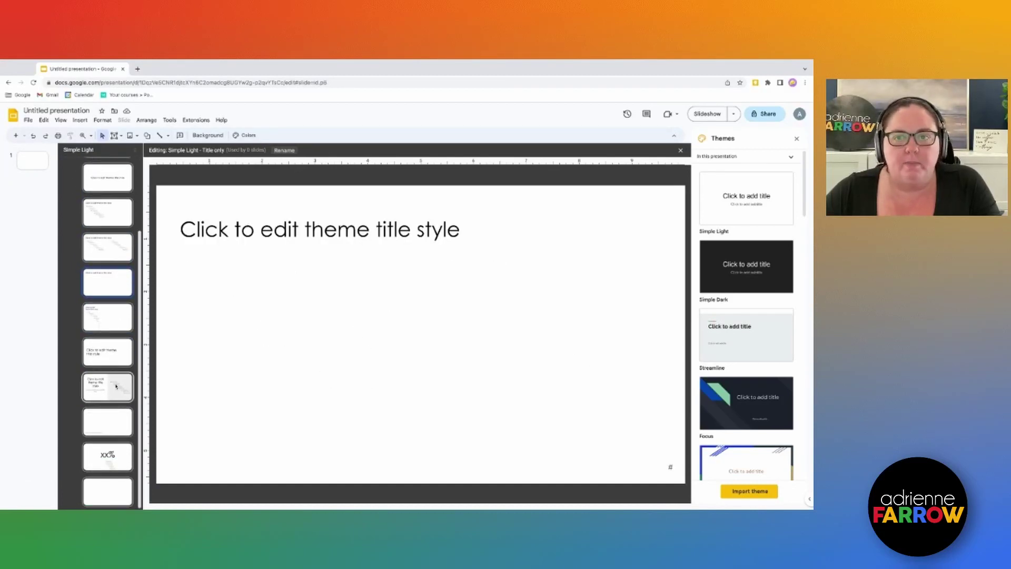
left_click(112, 483)
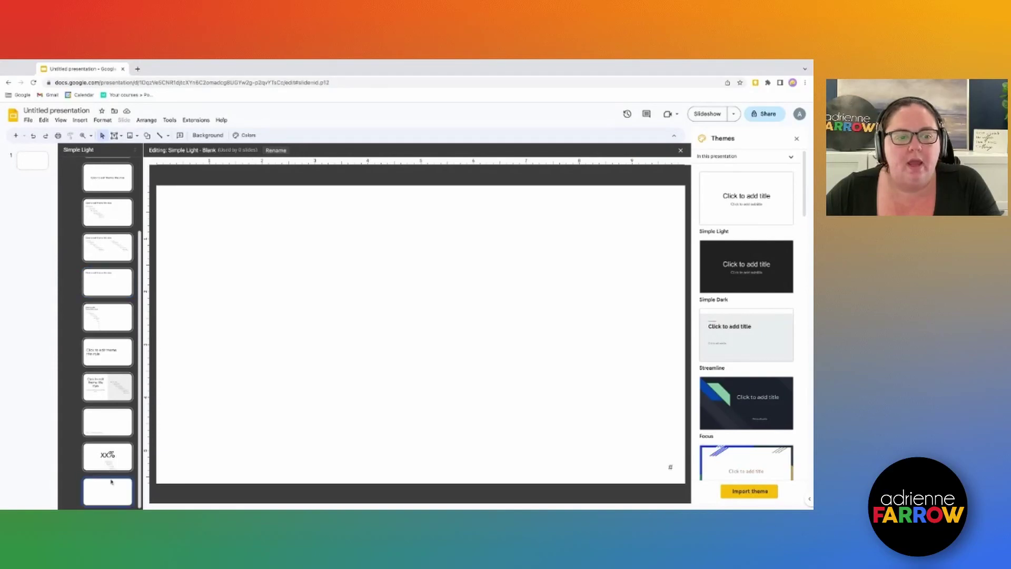
right_click(112, 482)
Duplicate the Blank layout and draw a grey-filled rectangle over its right half.
left_click(151, 413)
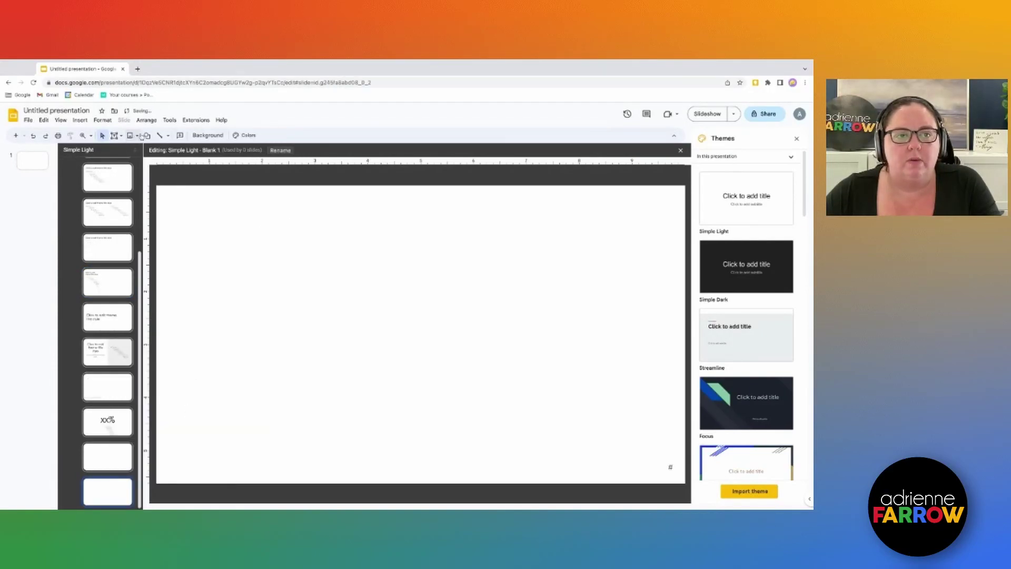
left_click(147, 135)
mouse_move(184, 152)
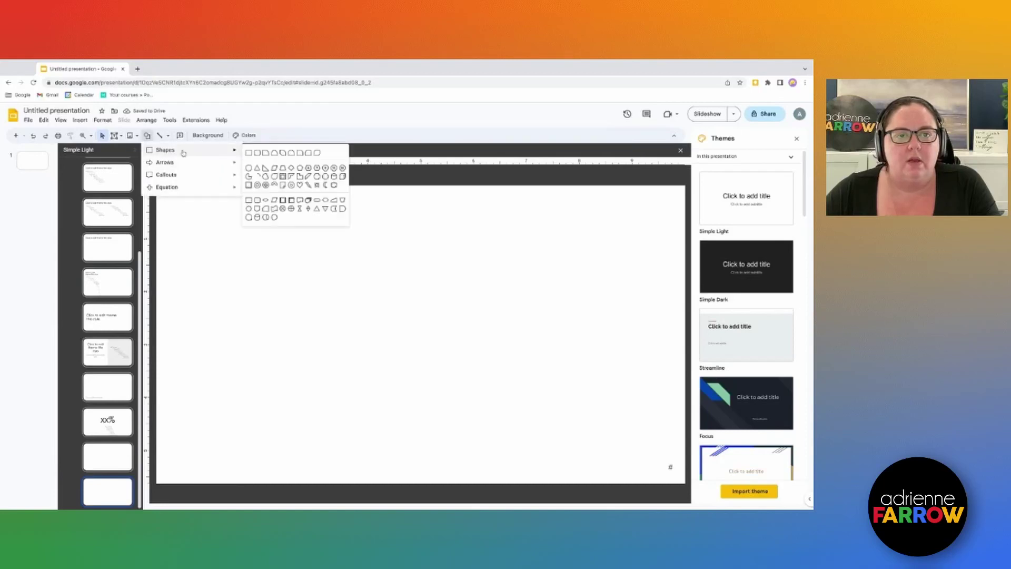
left_click(249, 152)
left_click_drag(434, 201, 677, 475)
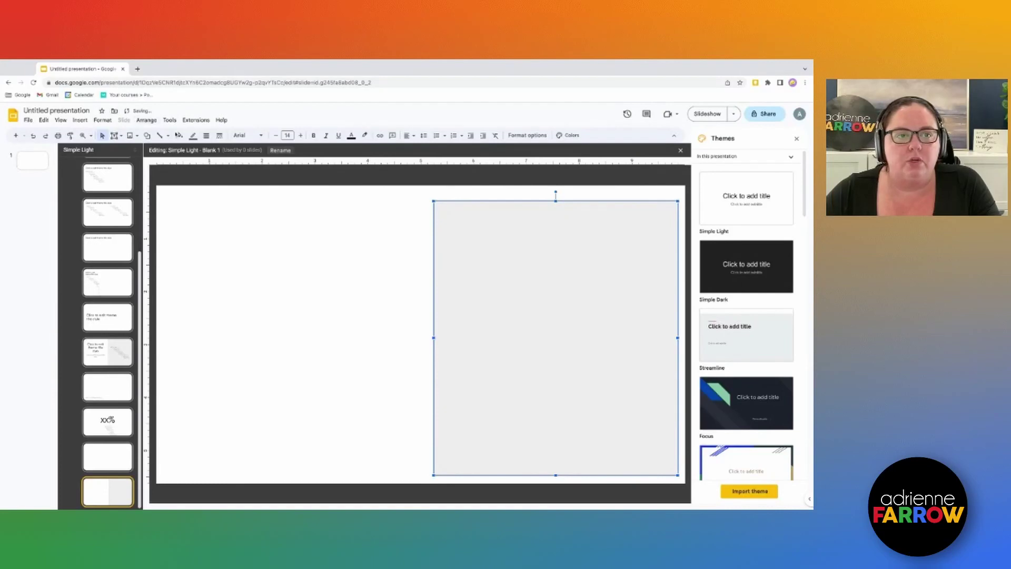
left_click(180, 136)
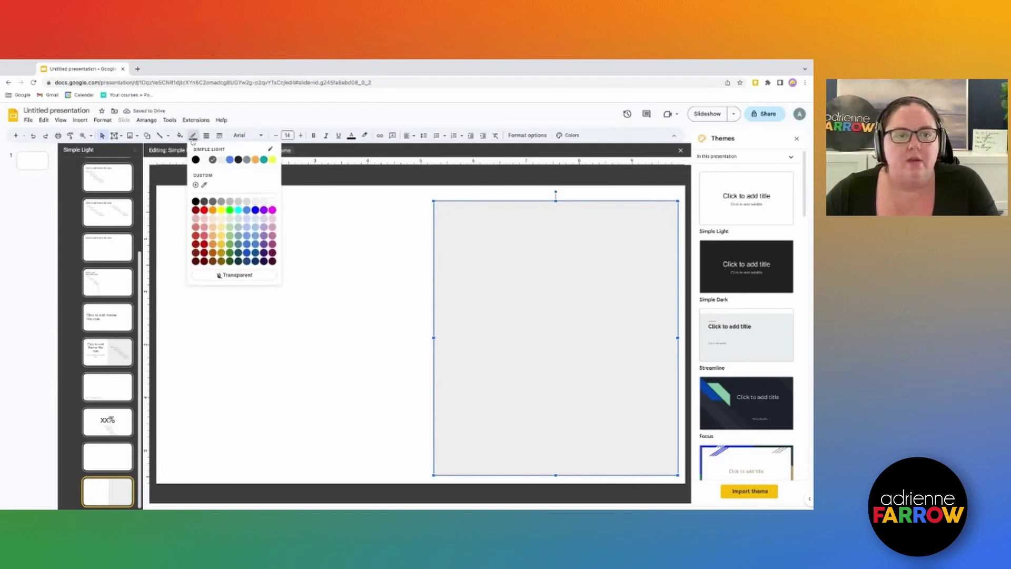
left_click(249, 279)
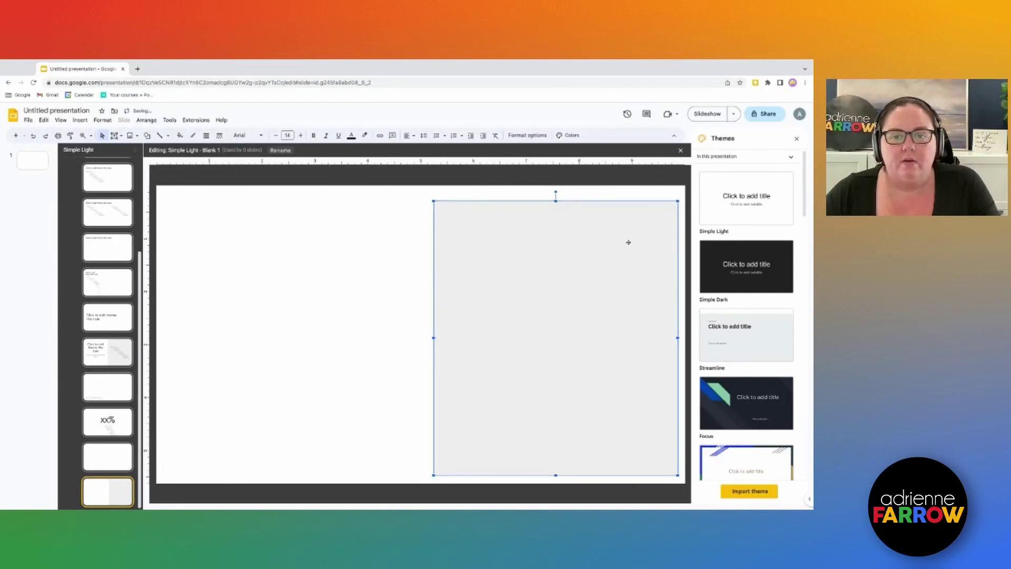
Add top-aligned bold Century Gothic 18 text 'Directions:' inside the rectangle.
left_click(564, 263)
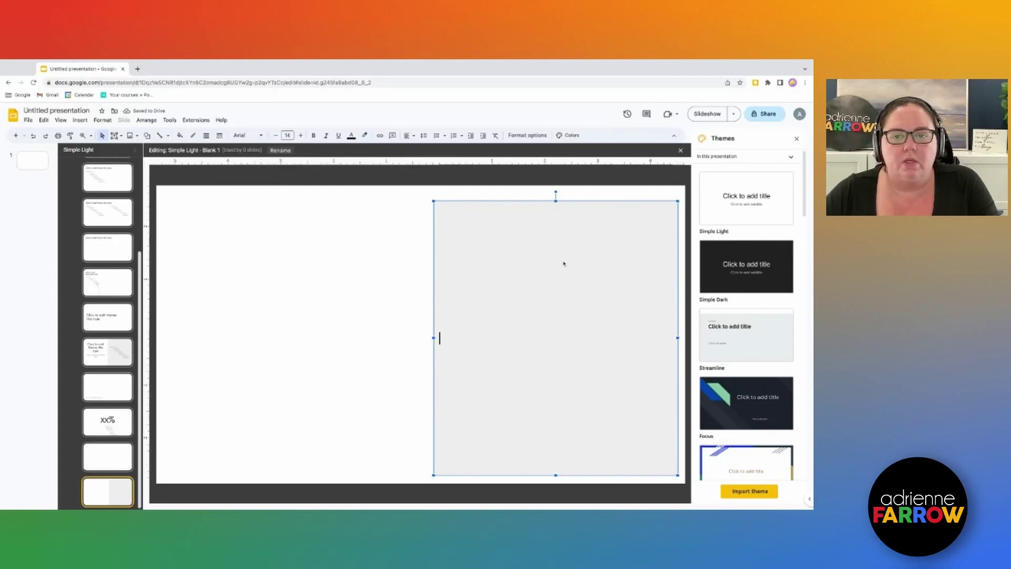
left_click(408, 136)
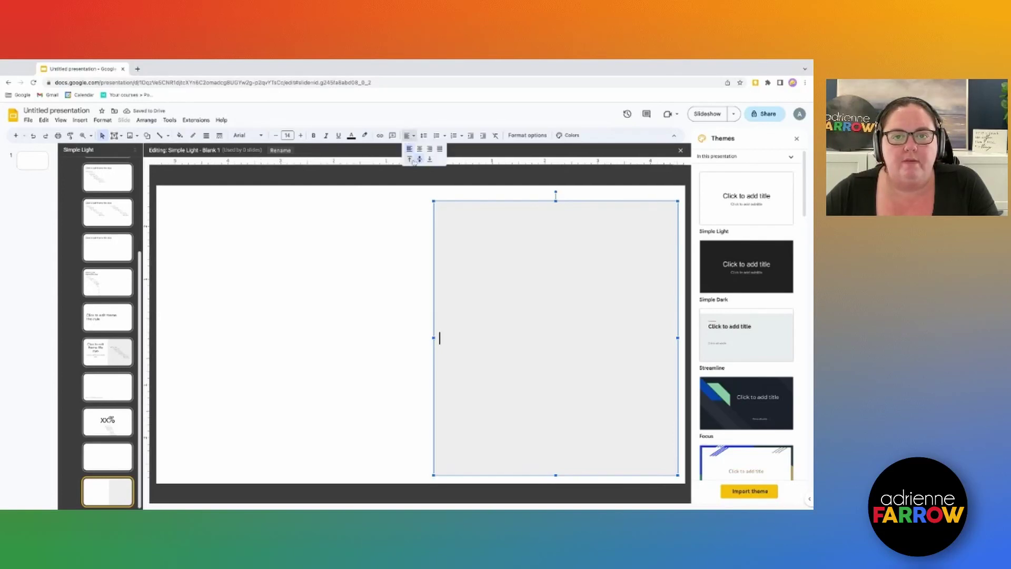
left_click(411, 160)
left_click(257, 138)
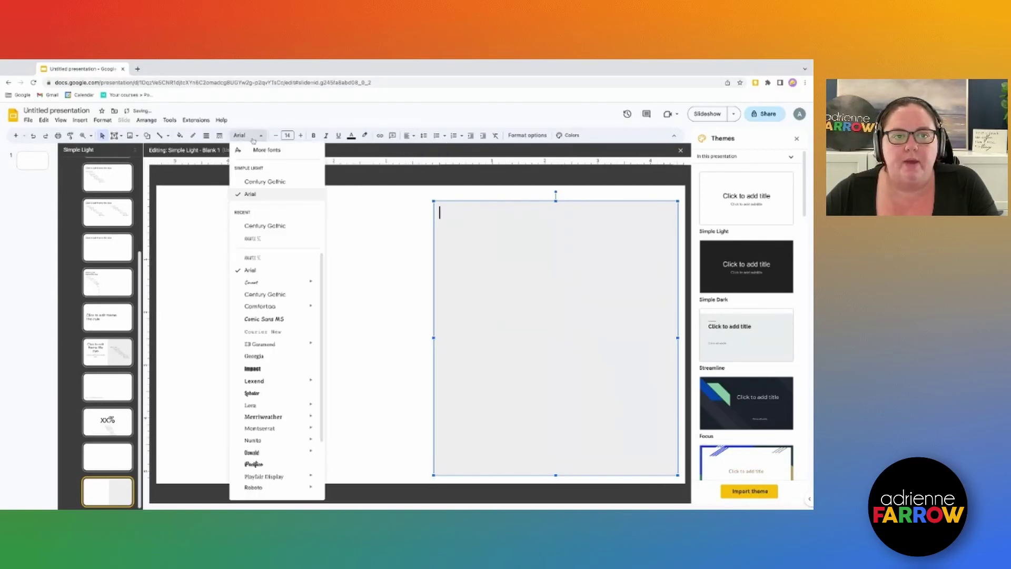
left_click(252, 185)
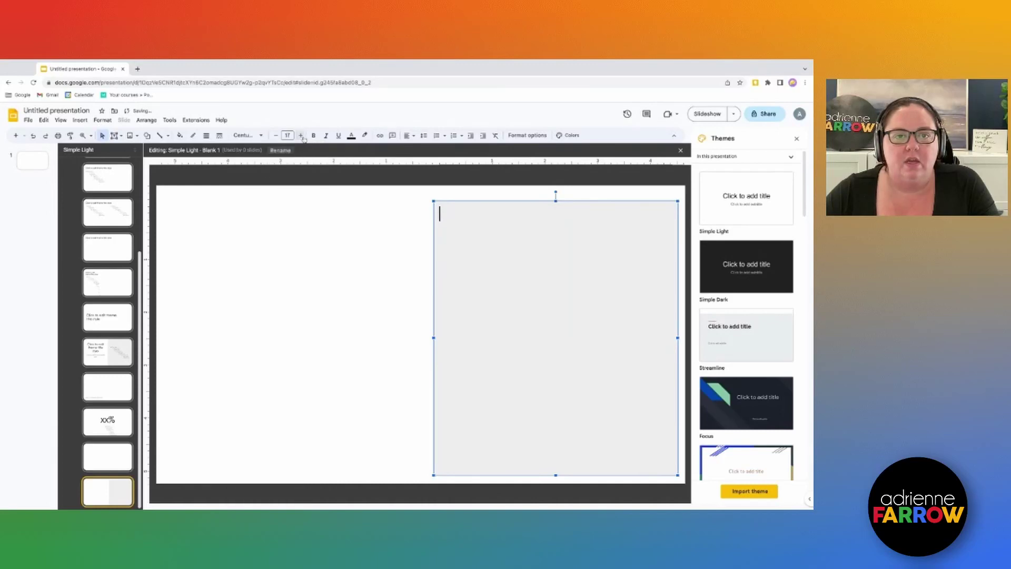
left_click(301, 135)
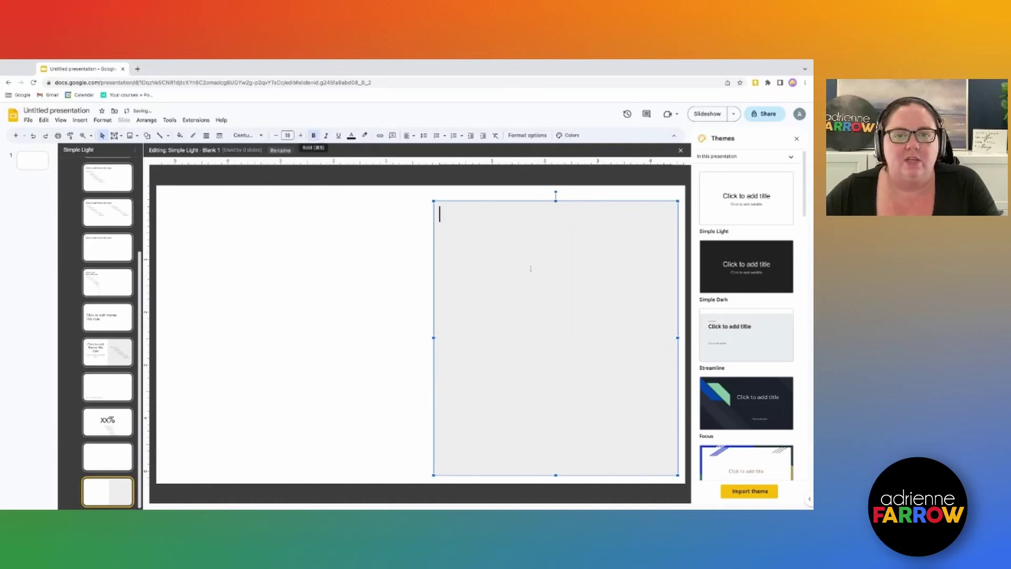
type("Direct")
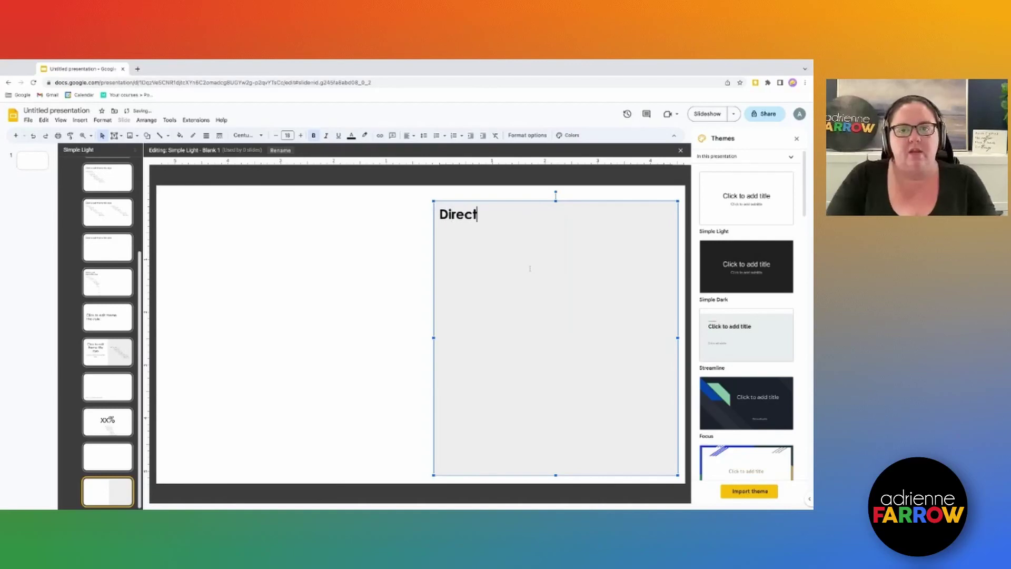
type("ions:")
left_click(488, 198)
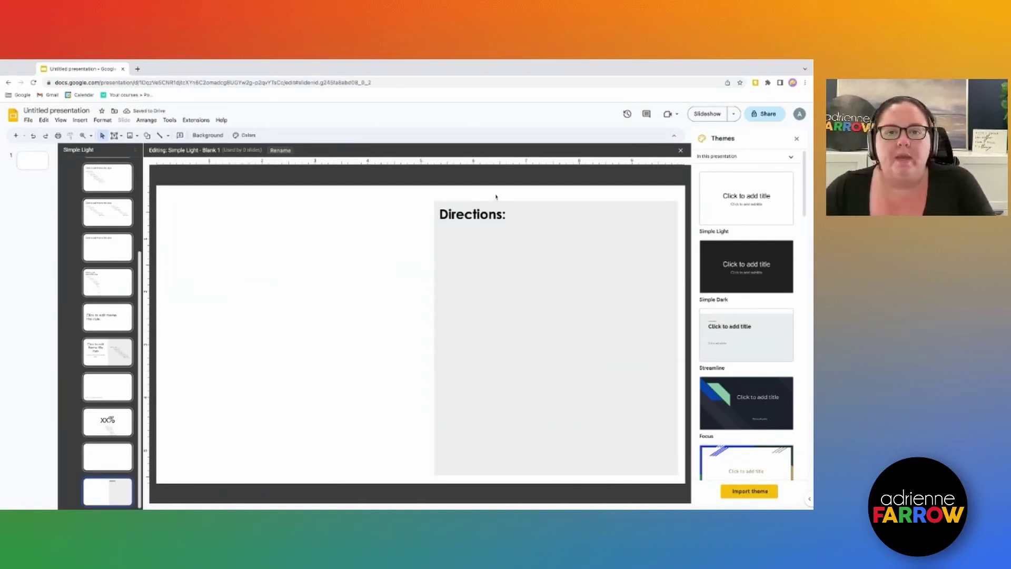
Centre the Directions box on the Blank 1 layout vertically on the page.
left_click(107, 421)
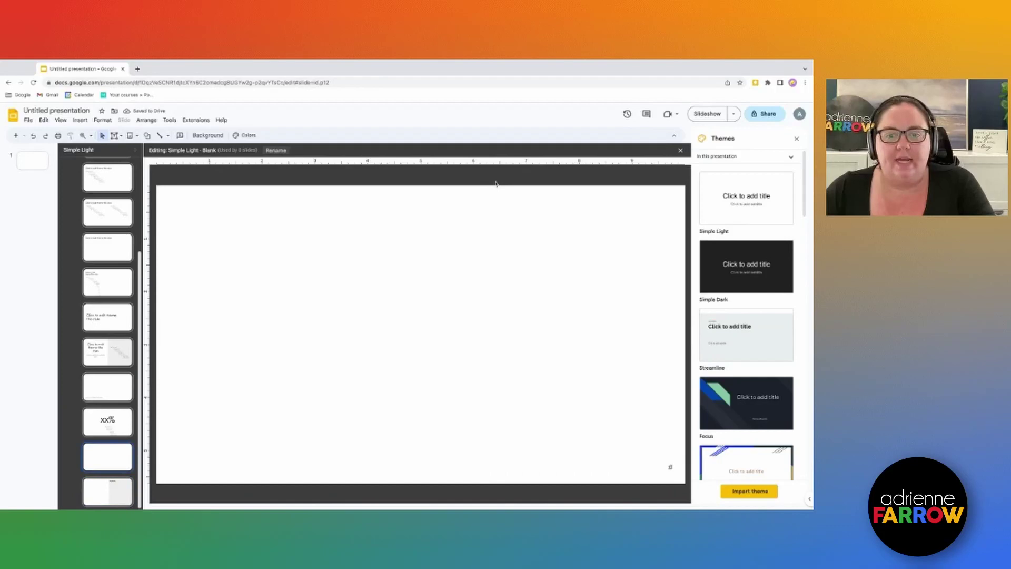
left_click(111, 500)
left_click(550, 438)
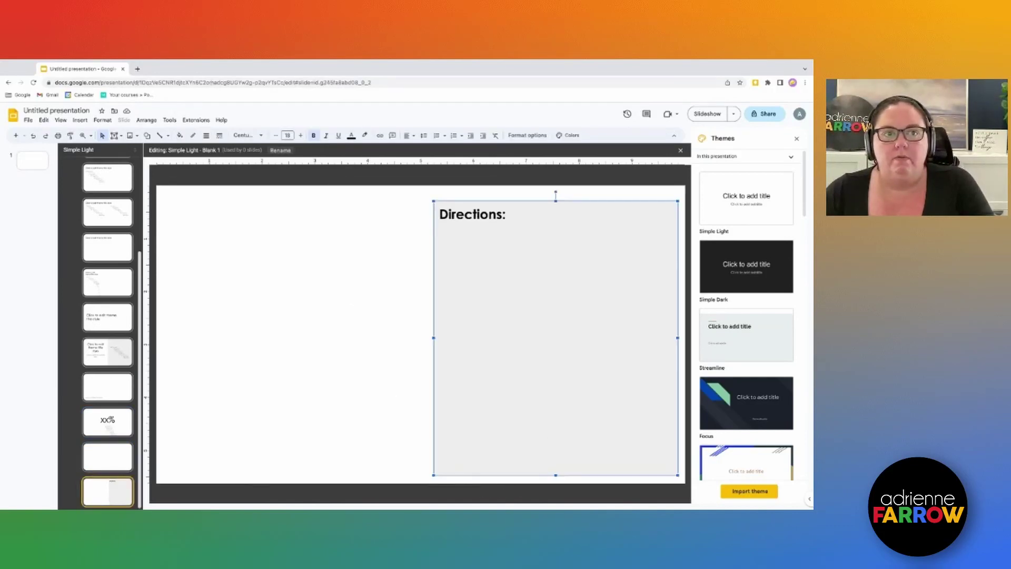
left_click(155, 122)
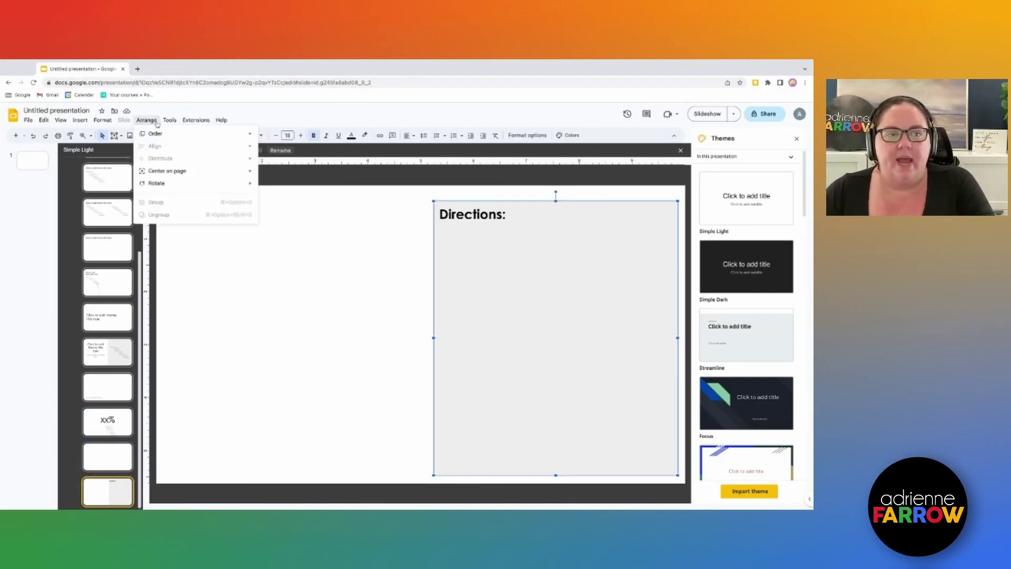
mouse_move(163, 128)
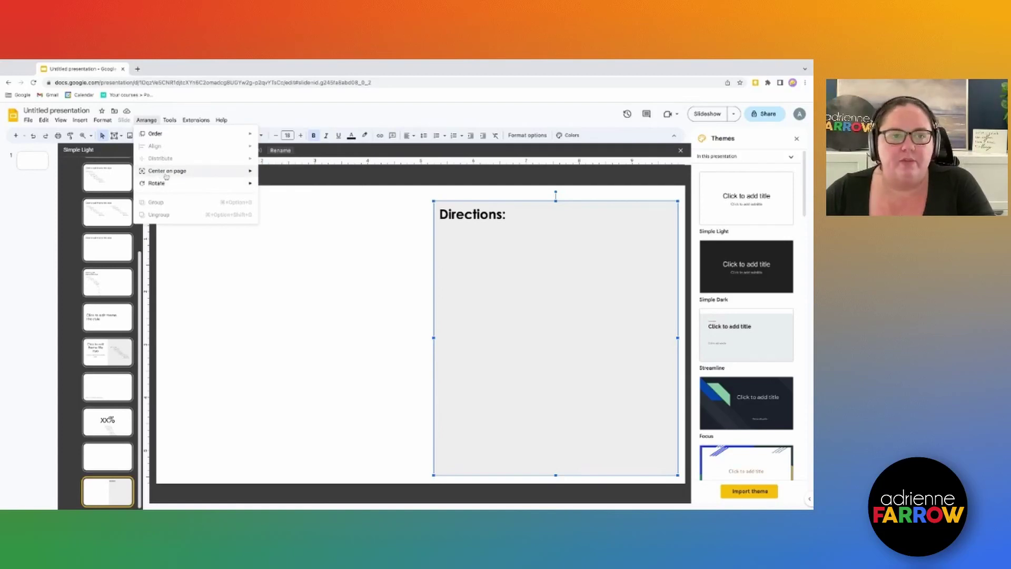
mouse_move(168, 175)
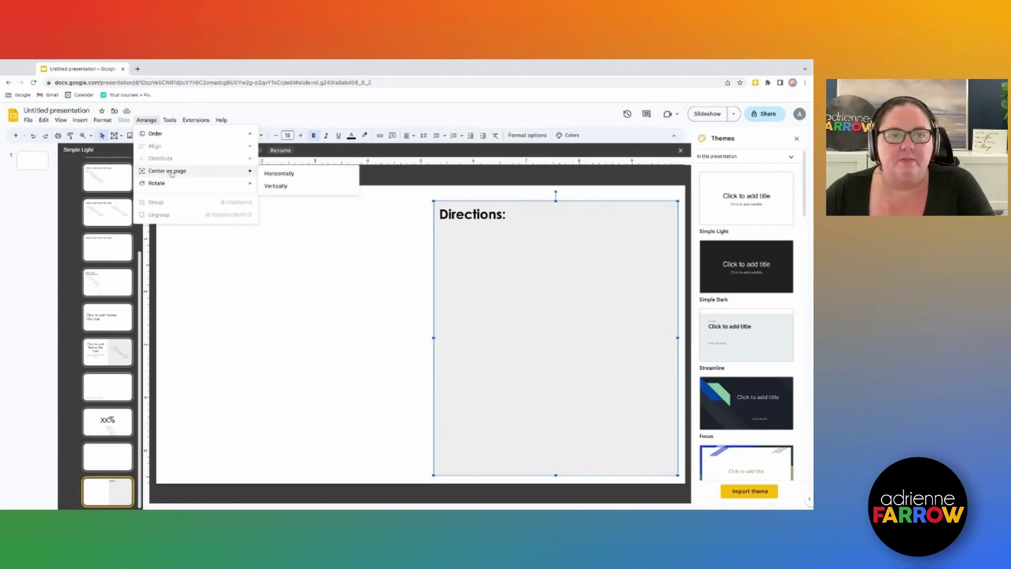
left_click(290, 185)
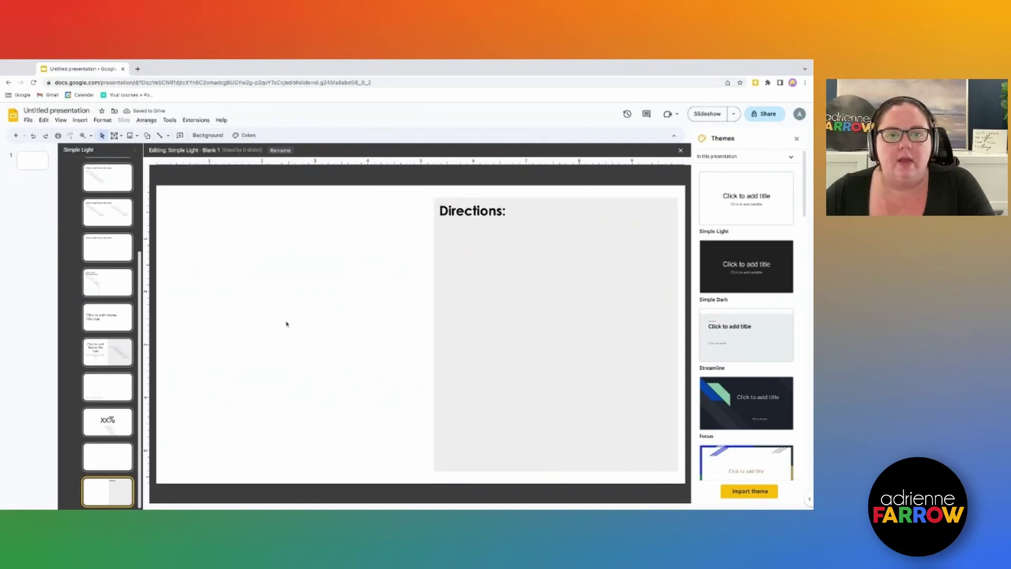
Copy the Section title and description title placeholder onto Blank 1's left half.
left_click(103, 246)
triple_click(225, 238)
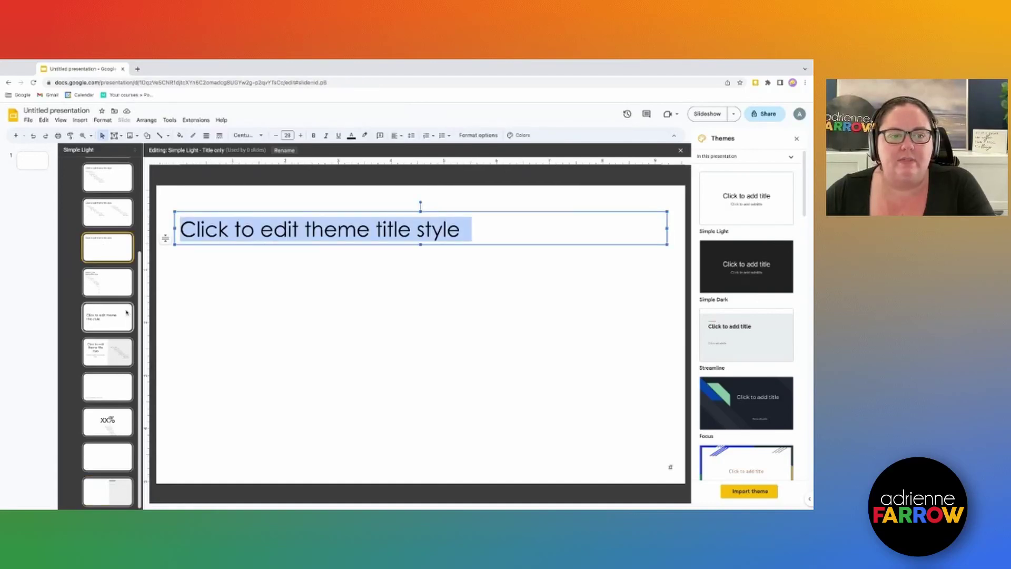
left_click(109, 284)
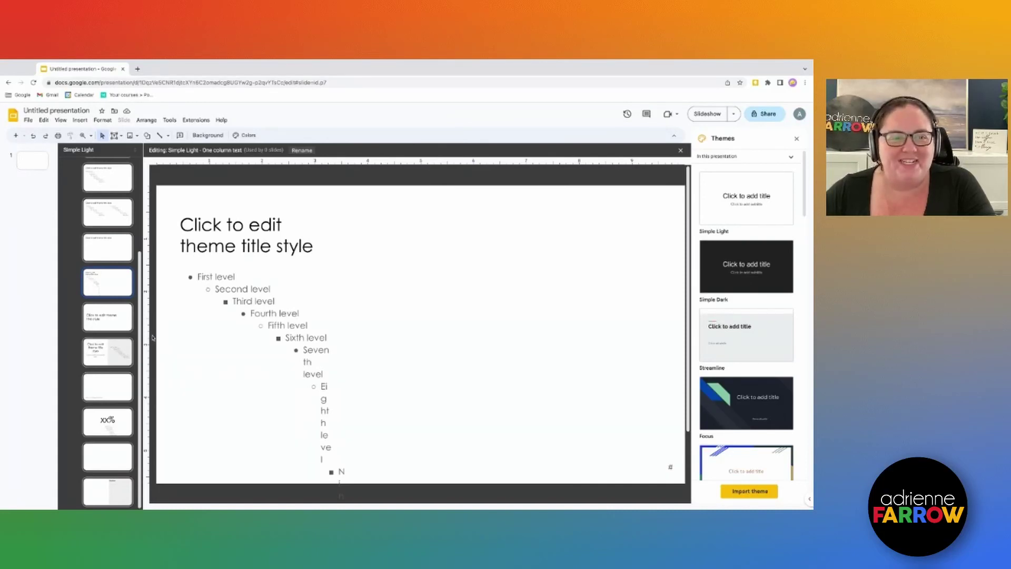
left_click(121, 352)
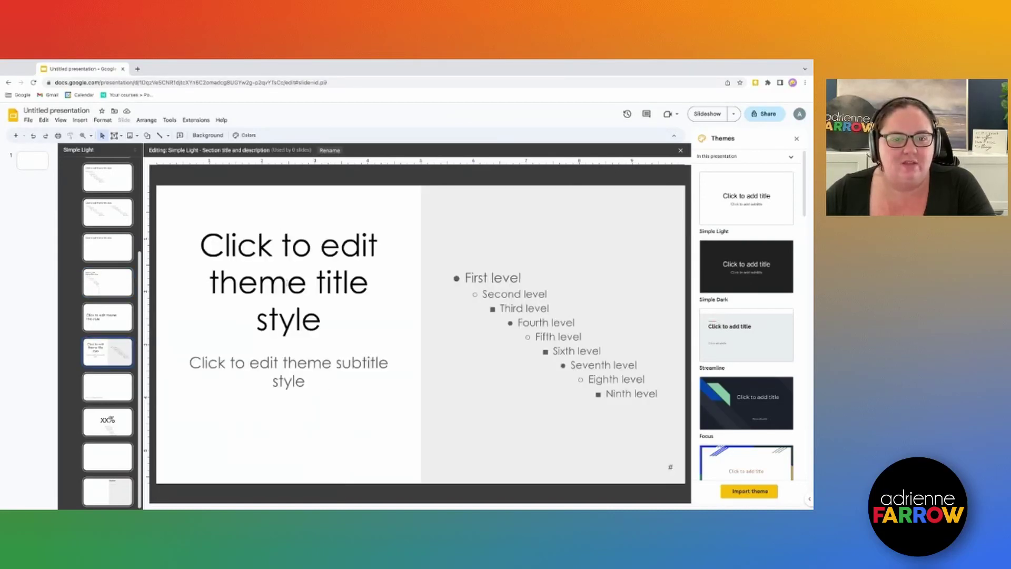
left_click(356, 343)
key("Escape")
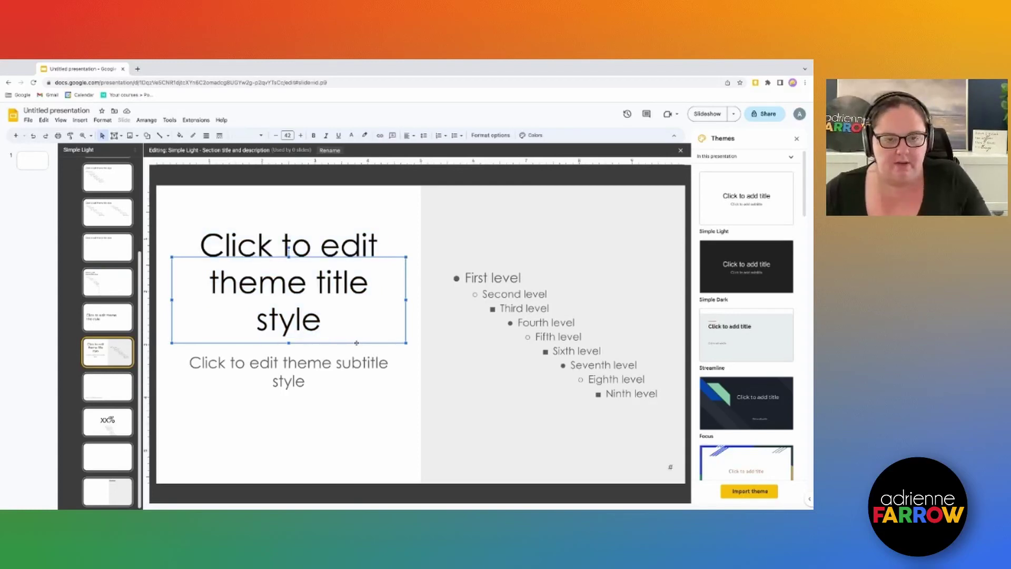
left_click(117, 502)
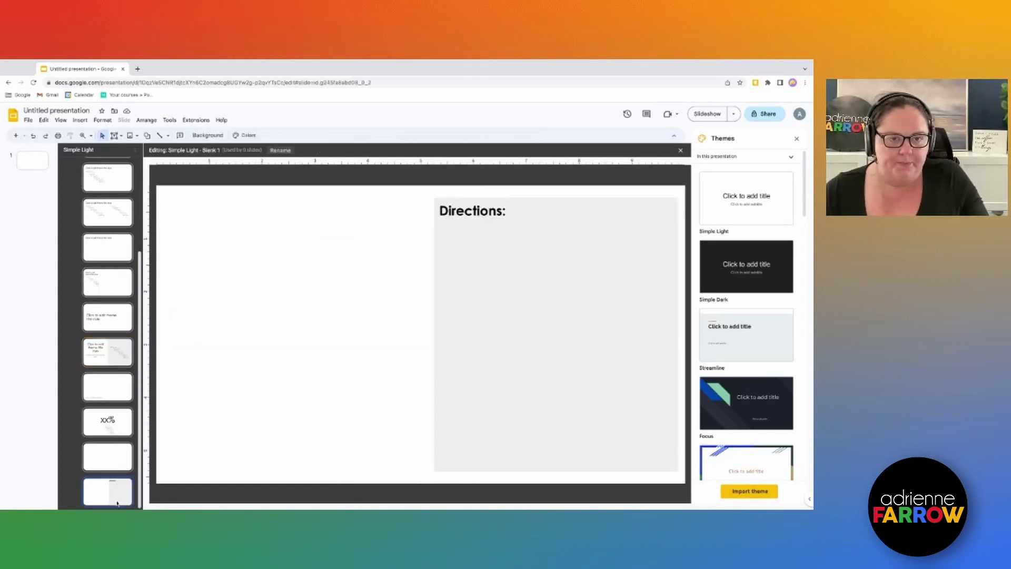
key("ctrl+v")
left_click_drag(270, 342, 270, 357)
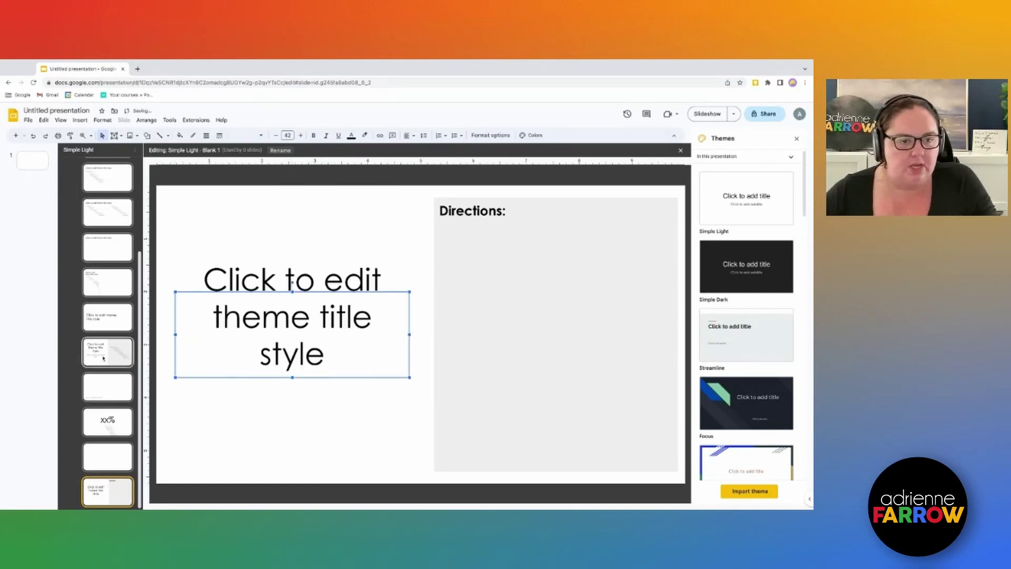
Bring a body placeholder from another layout and place it inside the Directions area.
left_click(108, 317)
left_click(107, 282)
triple_click(243, 289)
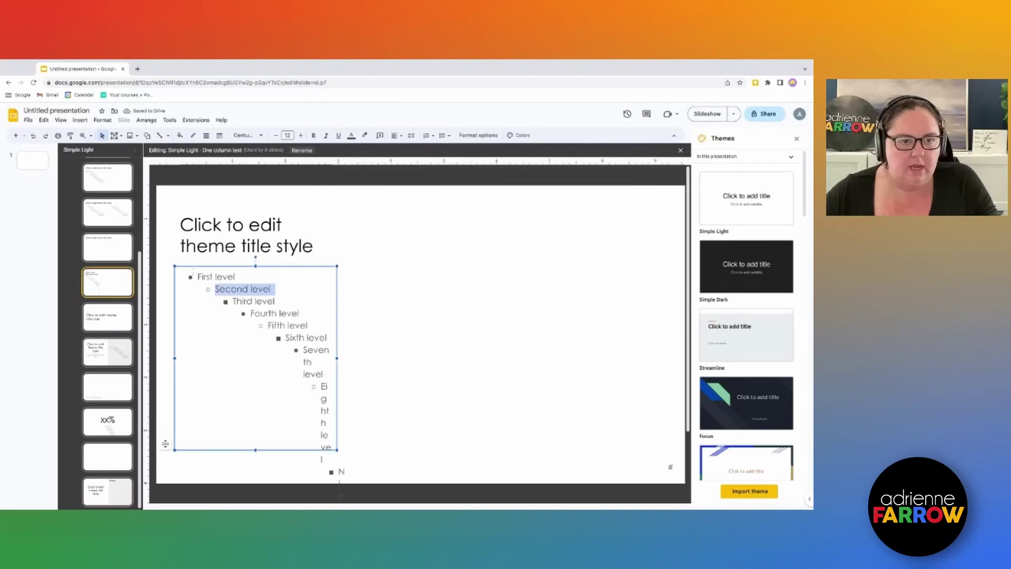
left_click(108, 212)
triple_click(275, 301)
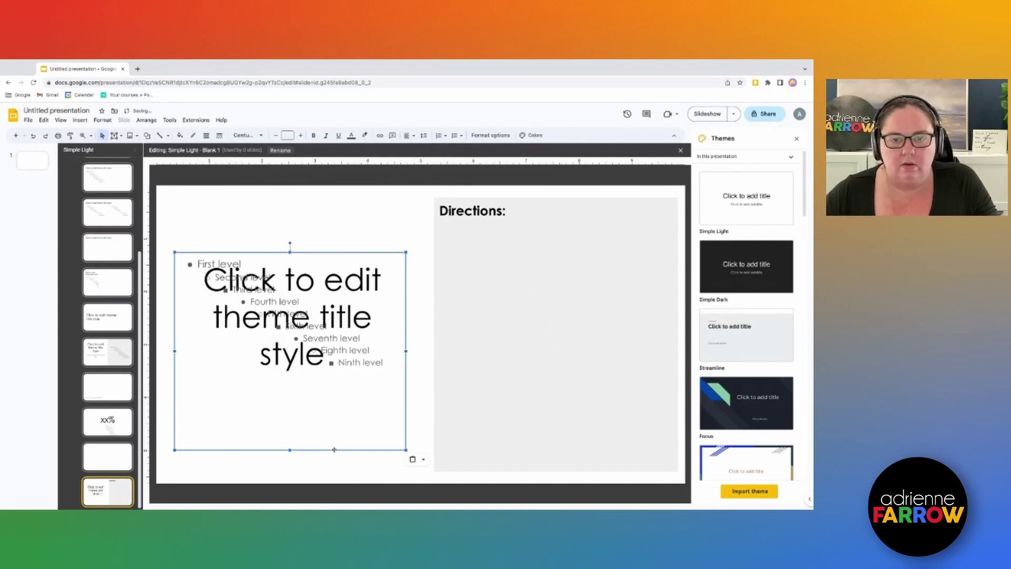
left_click_drag(334, 449, 600, 420)
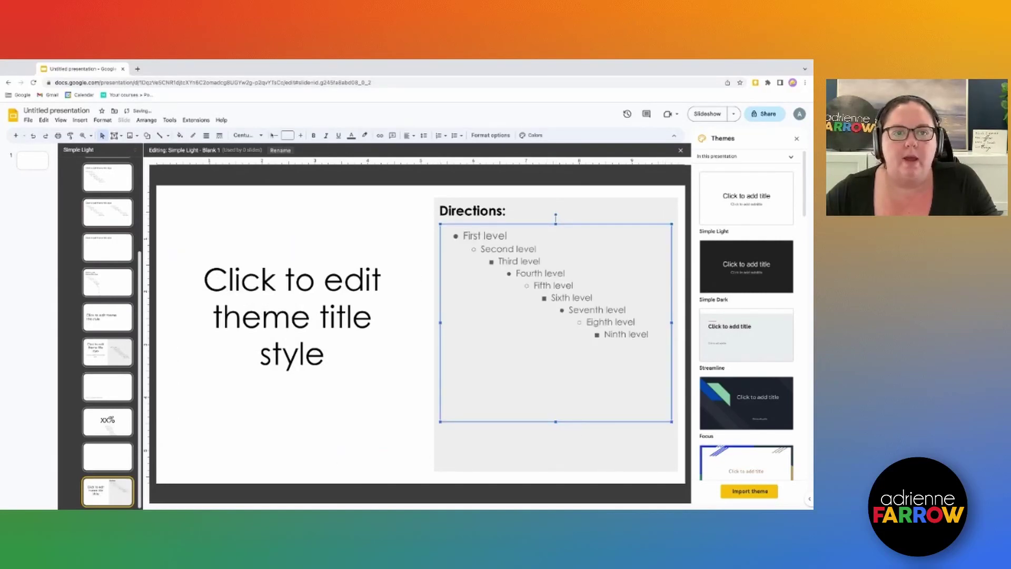
Rename the Blank 1 layout to 'Directions Slide'.
left_click(282, 151)
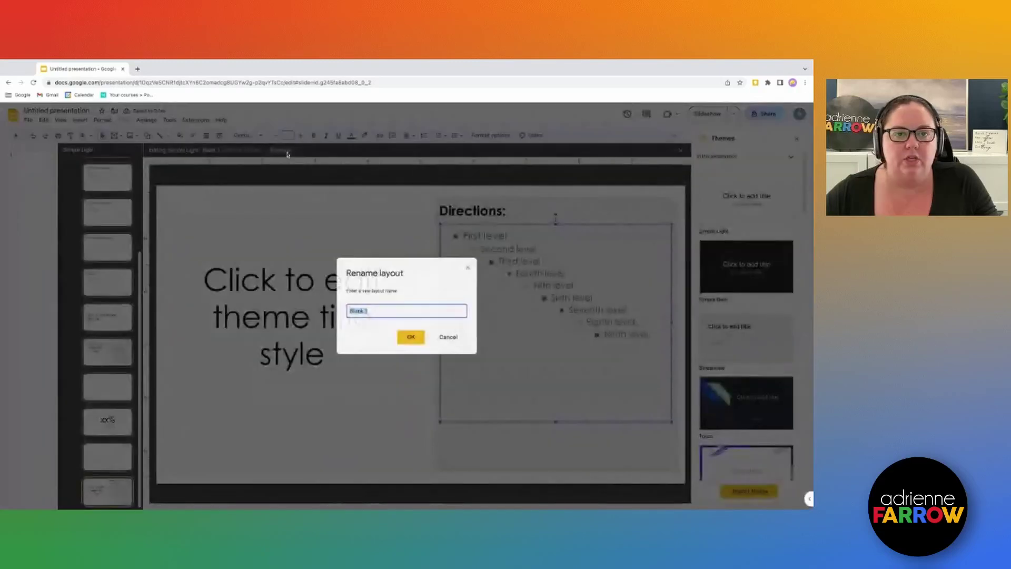
type("Directio")
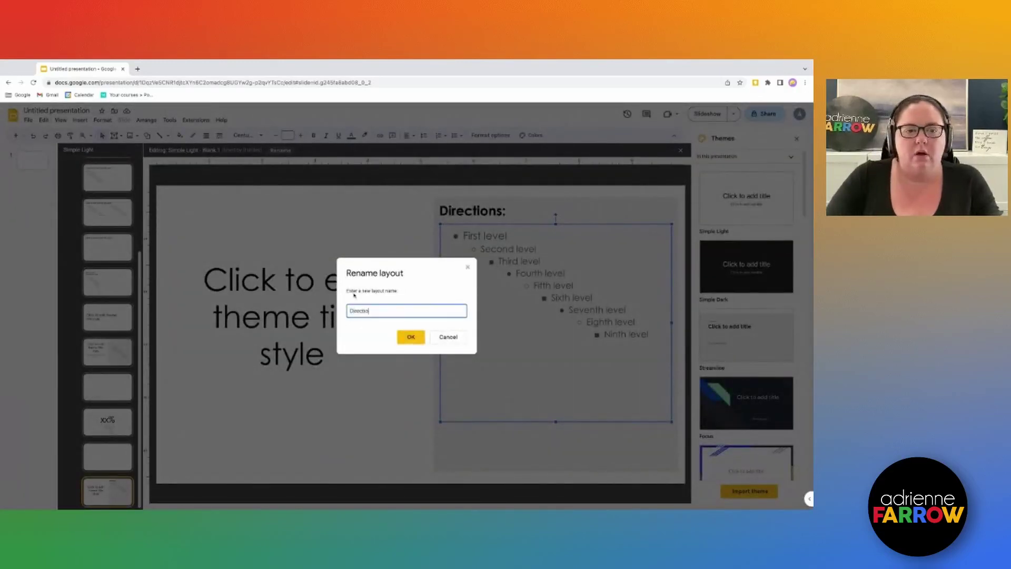
type("ns Slide")
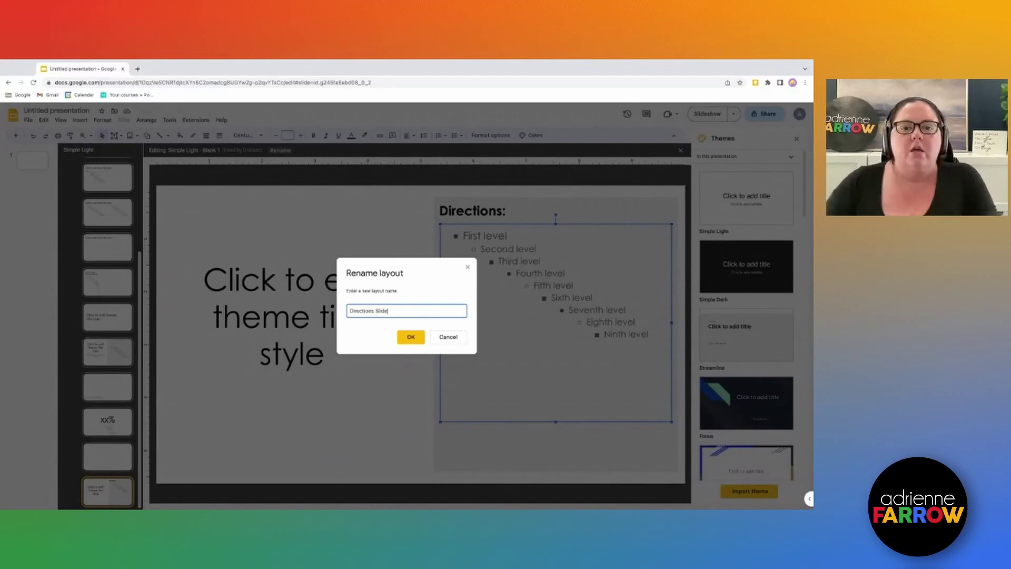
left_click(410, 337)
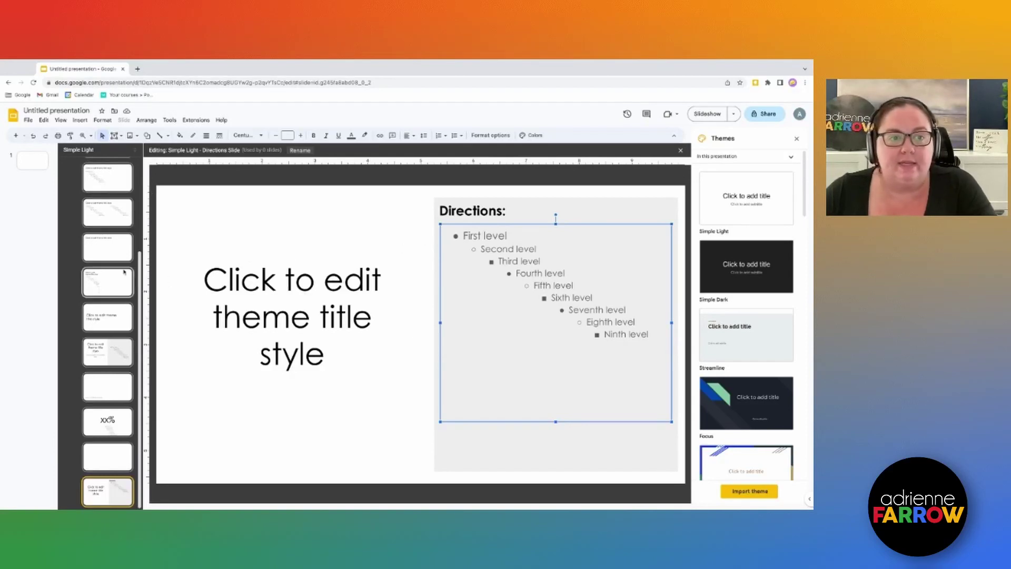
scroll(122, 270, "up", 10)
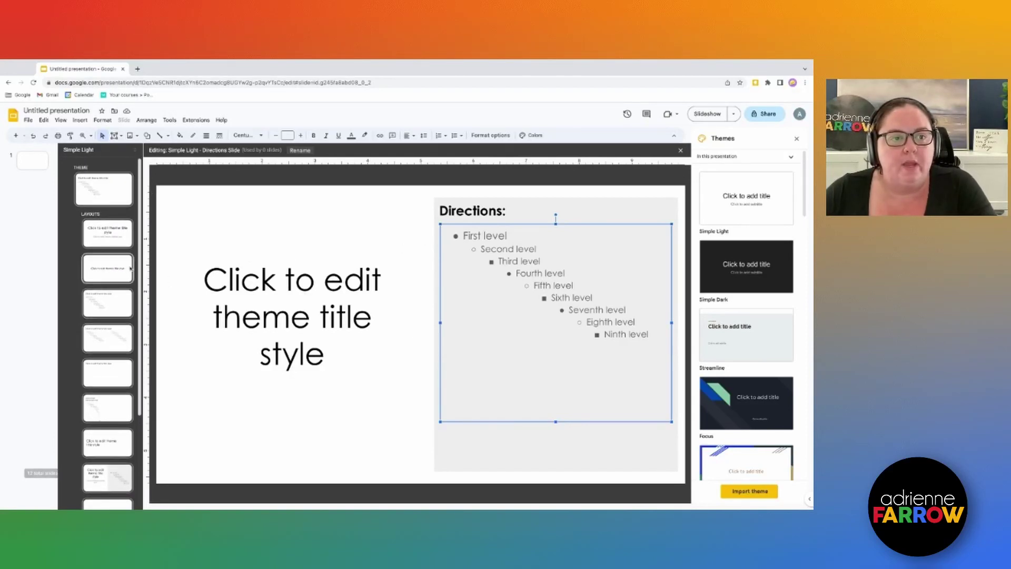
Delete the Big number layout from the theme.
scroll(121, 360, "down", 3)
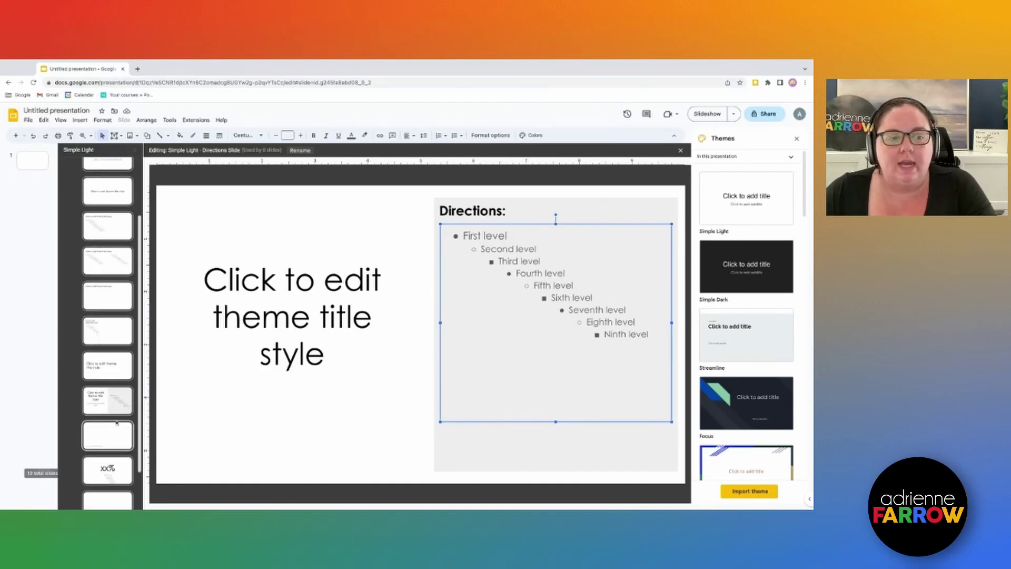
left_click(117, 477)
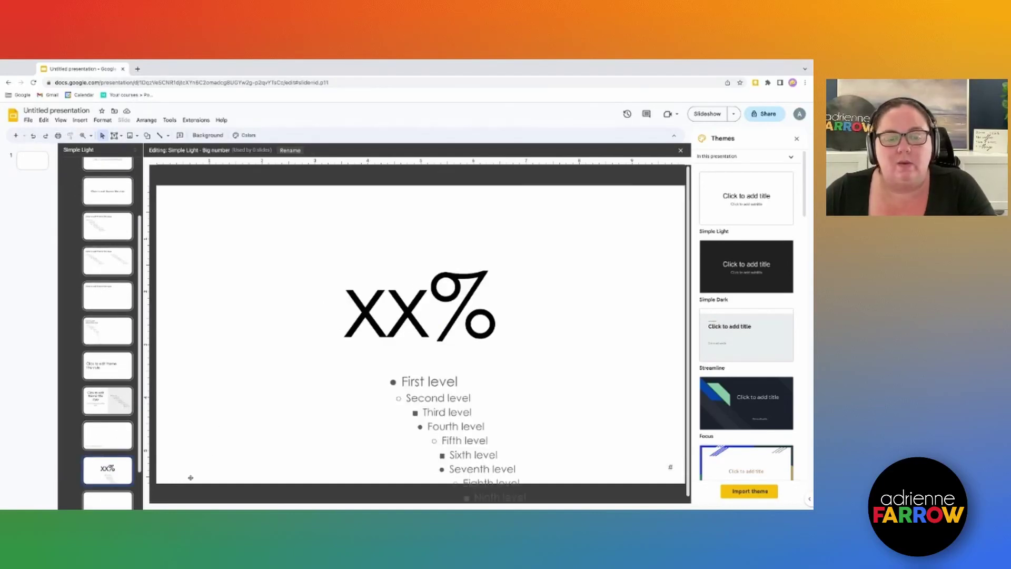
right_click(95, 470)
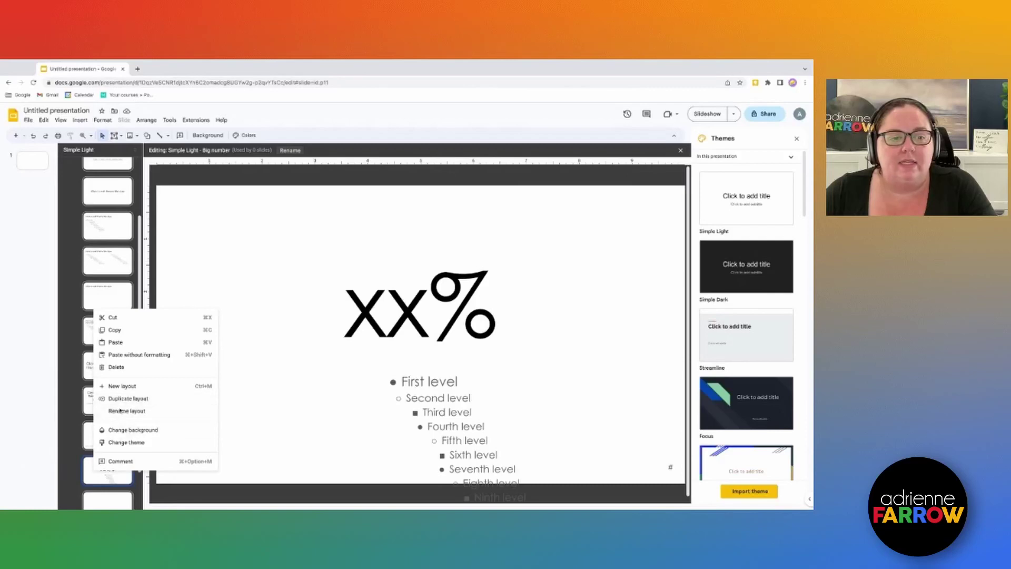
left_click(115, 368)
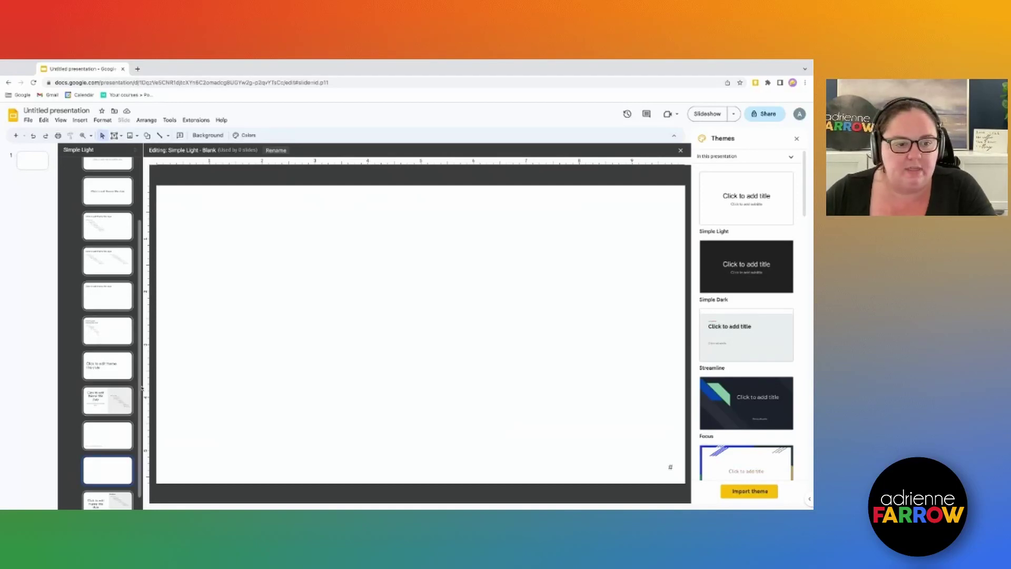
left_click_drag(139, 376, 139, 389)
Set the theme master background colour to a pale cream yellow.
scroll(113, 349, "up", 5)
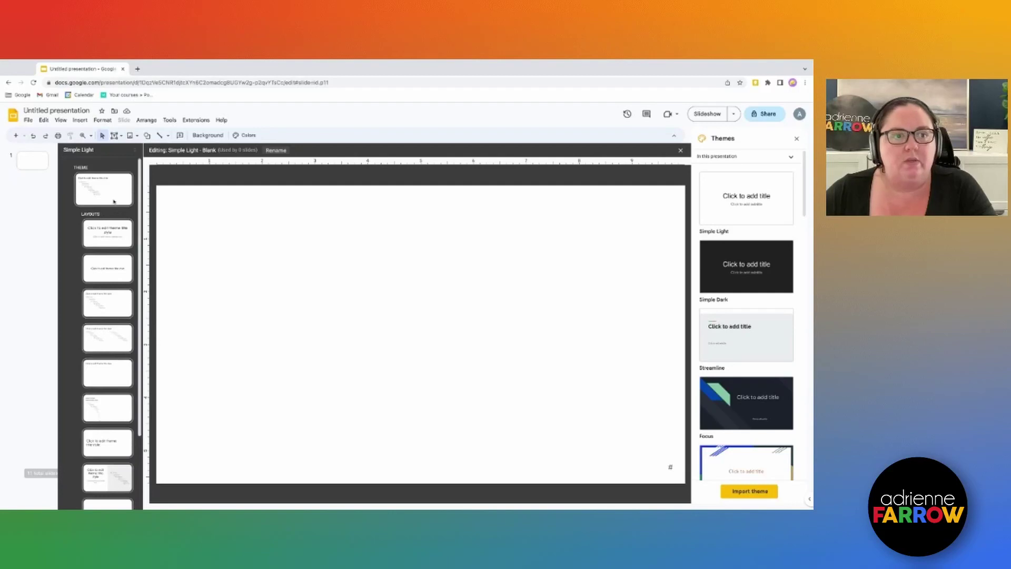
left_click(95, 184)
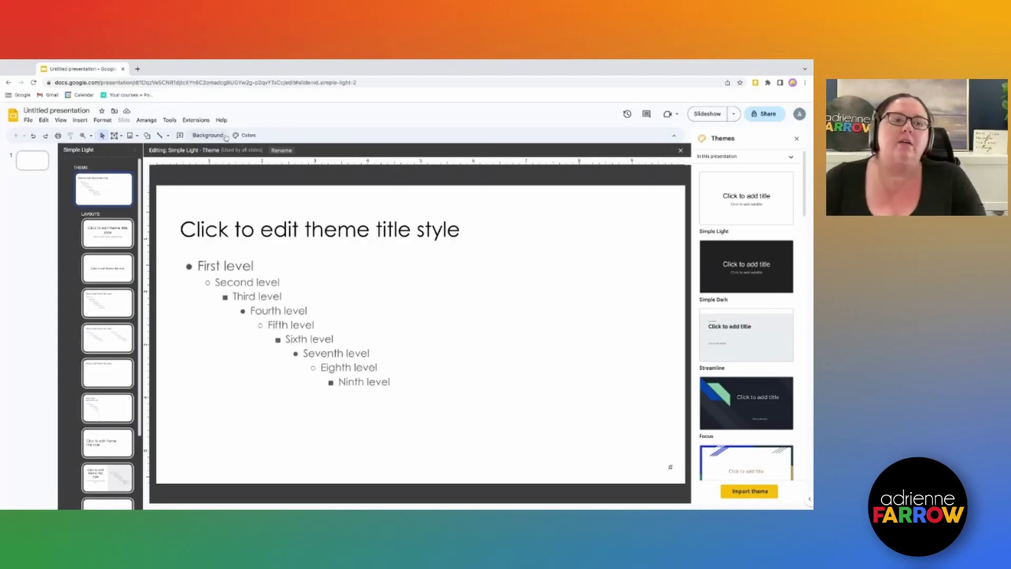
left_click(208, 135)
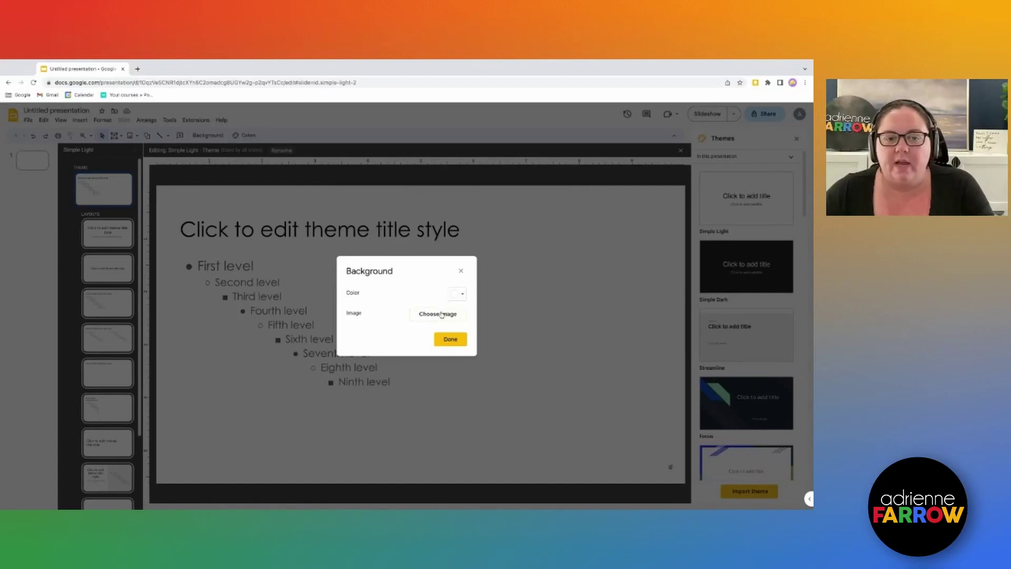
left_click(459, 294)
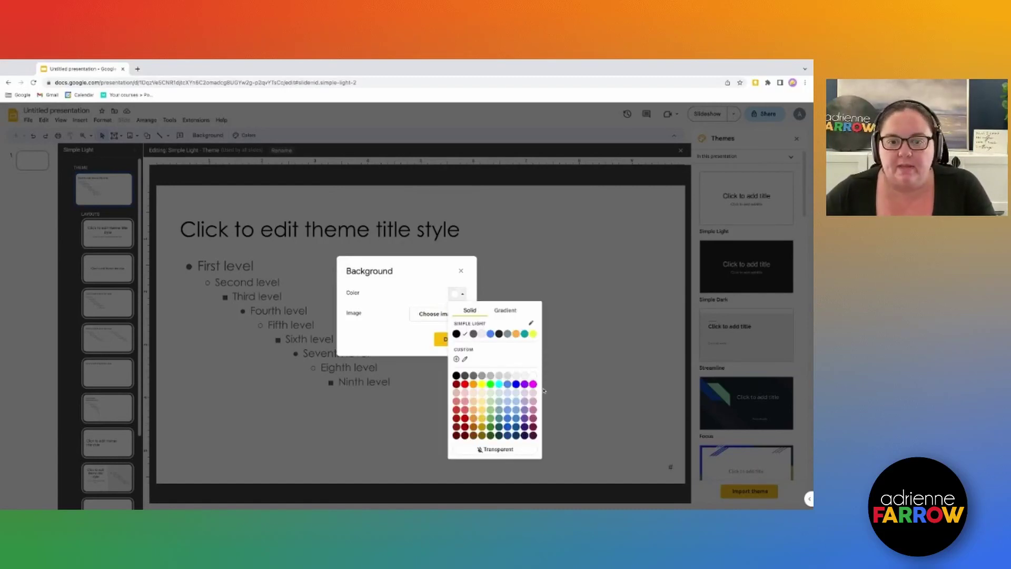
left_click(480, 393)
left_click(450, 339)
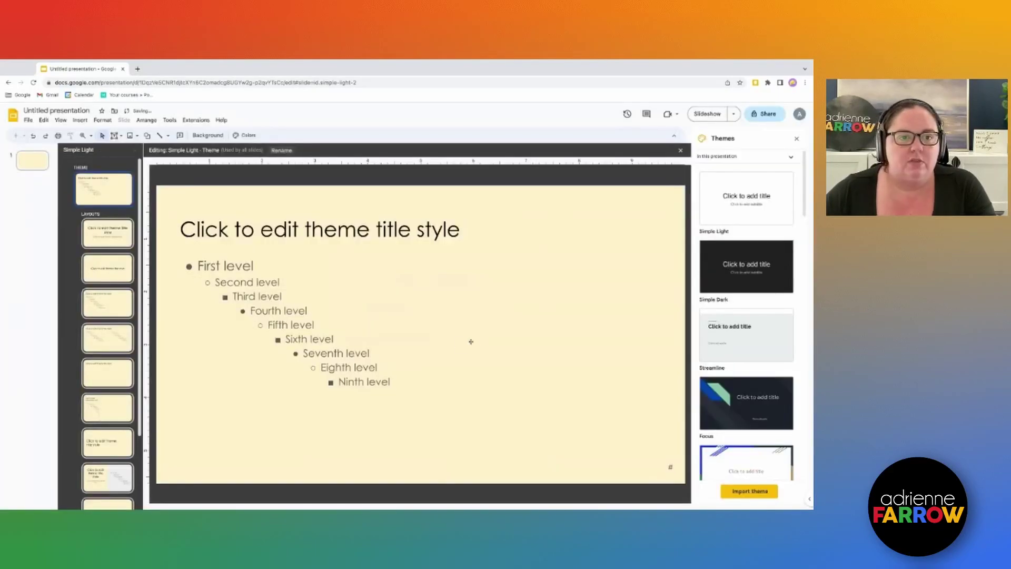
left_click(107, 233)
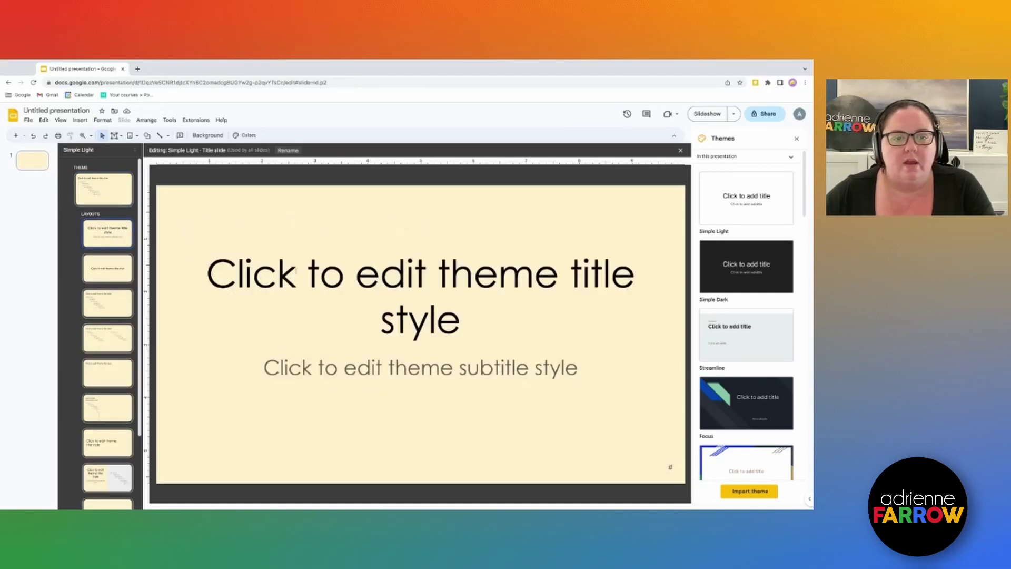
left_click(106, 191)
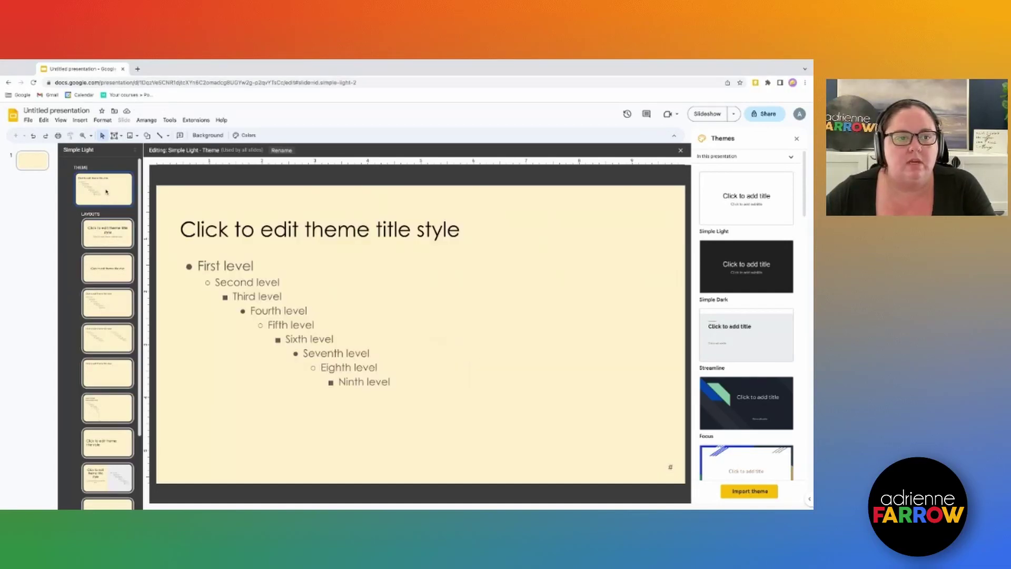
Search the web for a sunflower and insert the drawn sunflower with a stem.
left_click(80, 120)
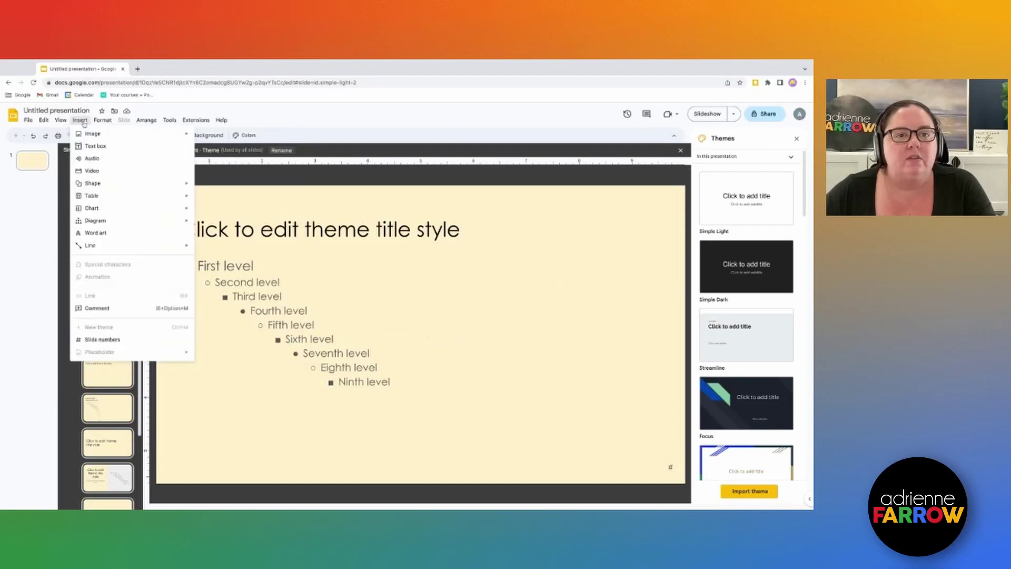
mouse_move(127, 133)
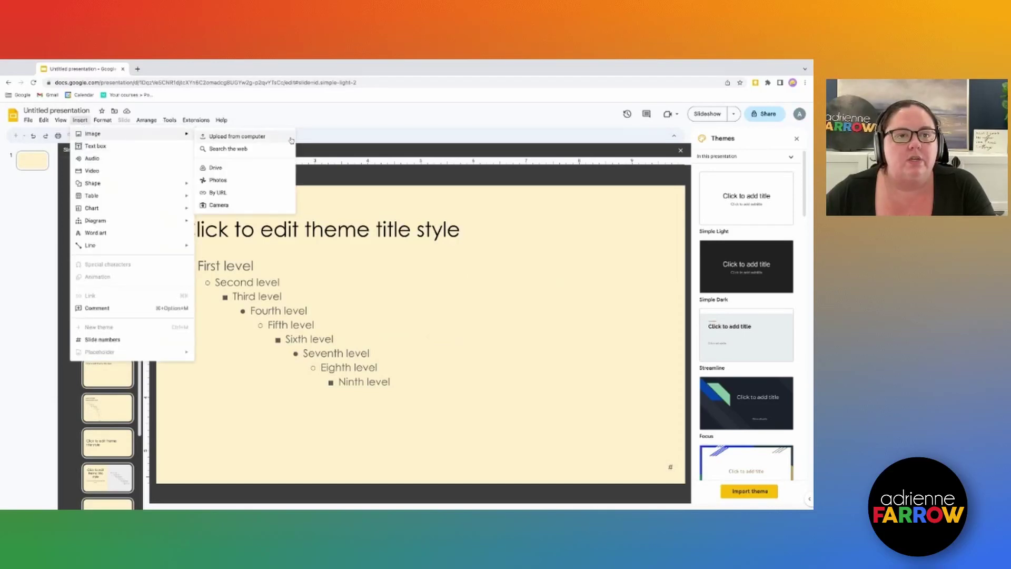
left_click(266, 156)
type("a")
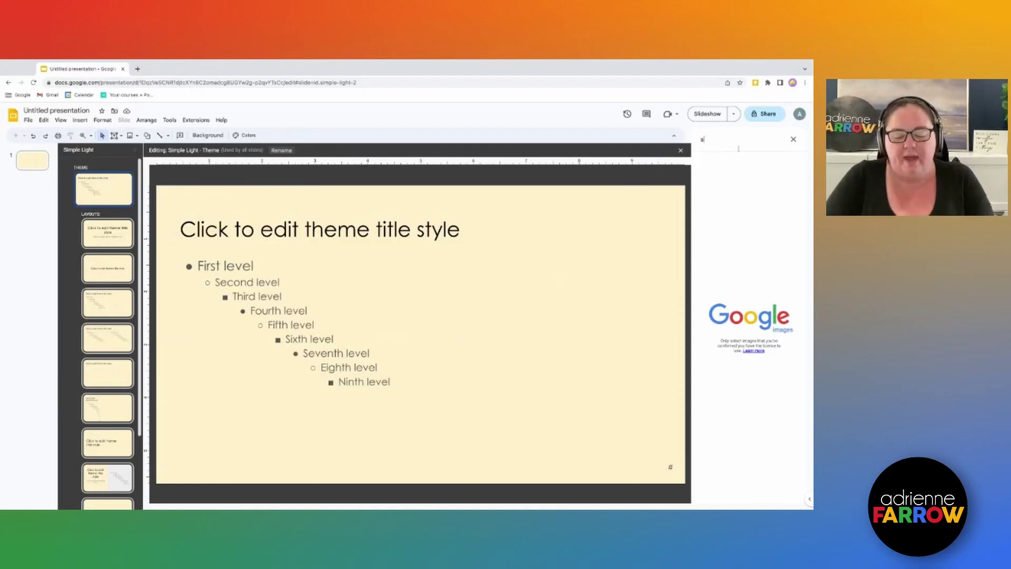
type("unf")
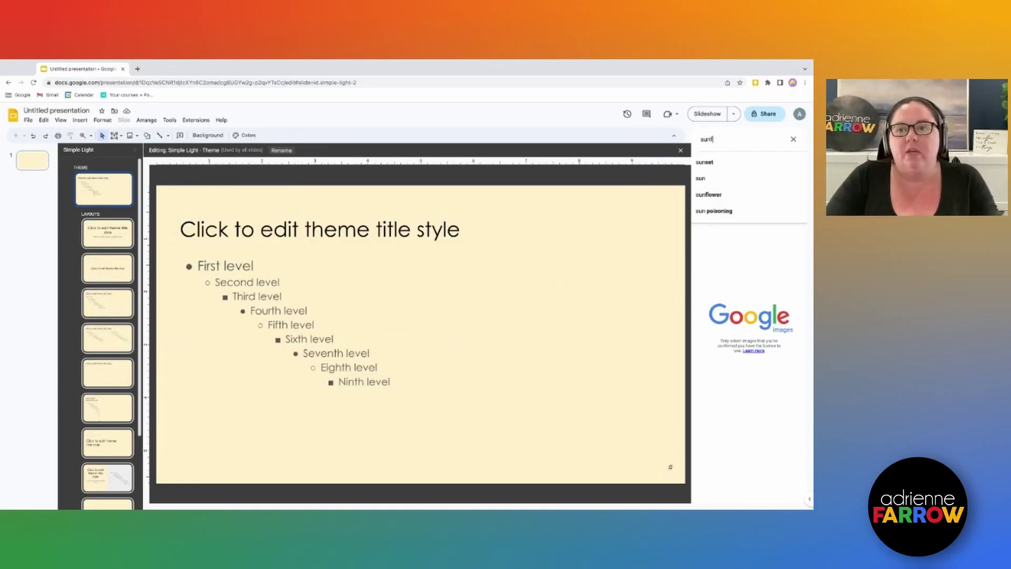
type("lower")
key("Return")
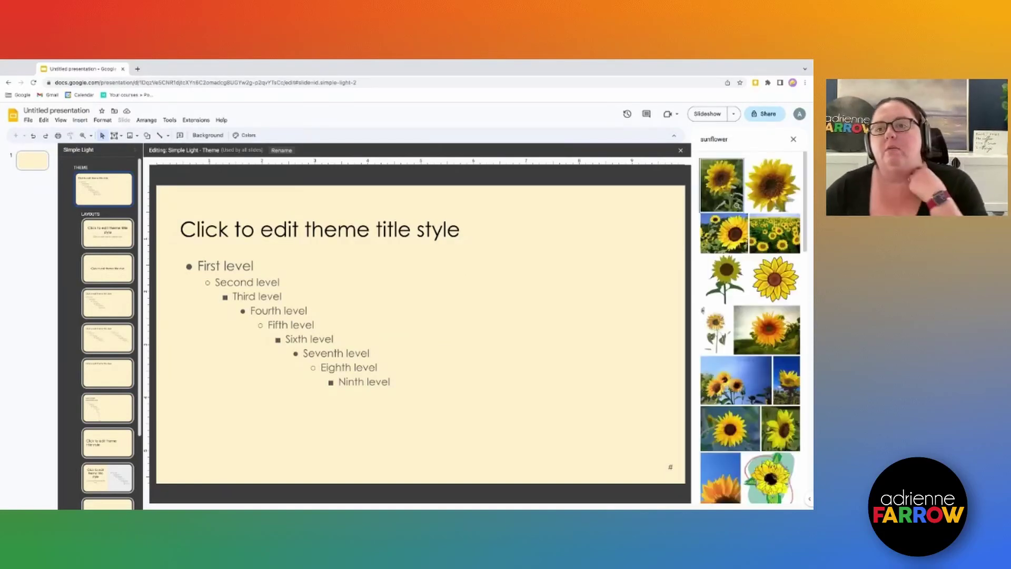
left_click(730, 296)
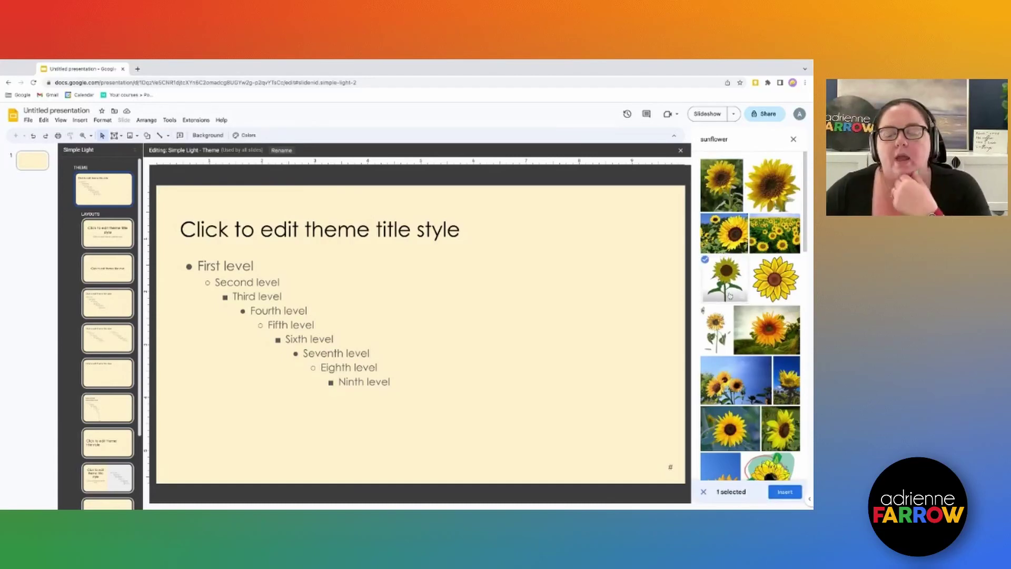
left_click(772, 490)
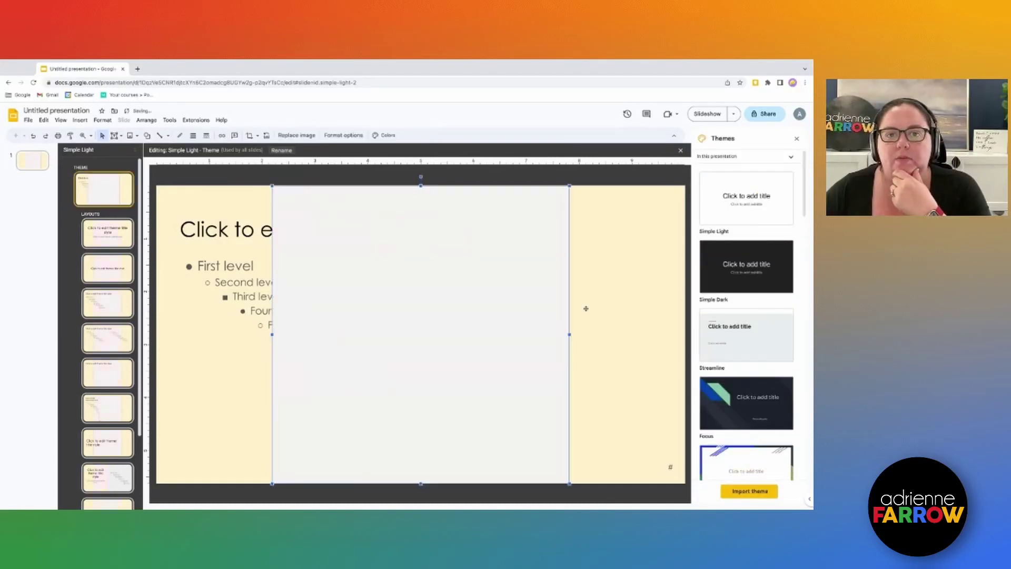
Shrink the sunflower to a small icon in the master's top-right corner.
left_click_drag(571, 185, 408, 340)
left_click_drag(366, 384, 631, 232)
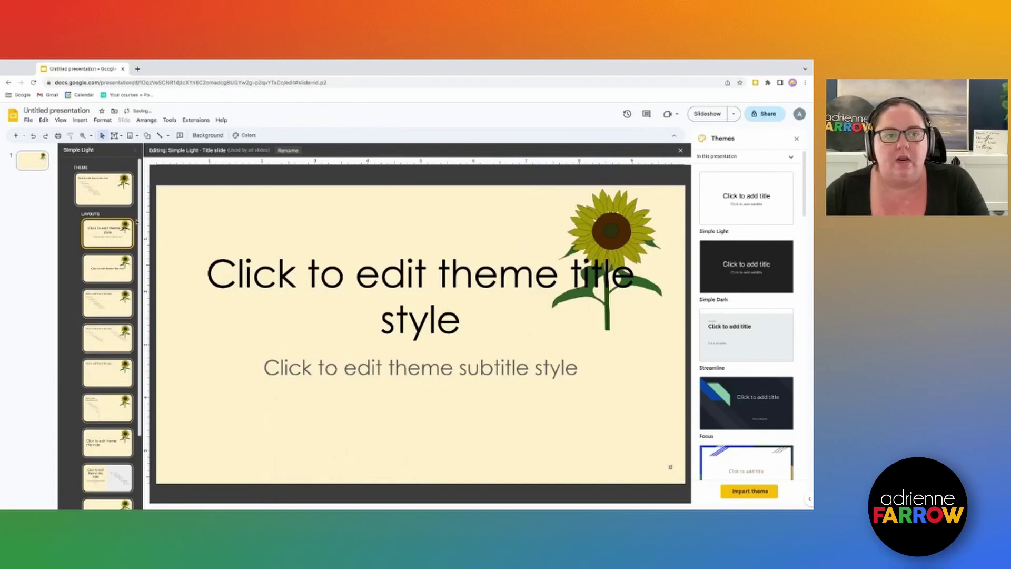
left_click(114, 190)
left_click(598, 266)
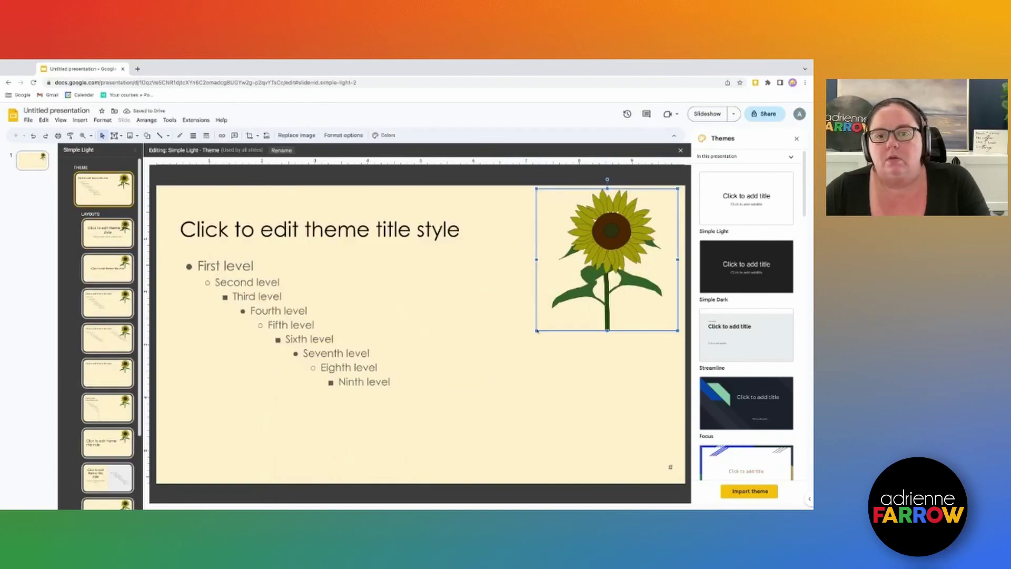
left_click_drag(537, 330, 599, 267)
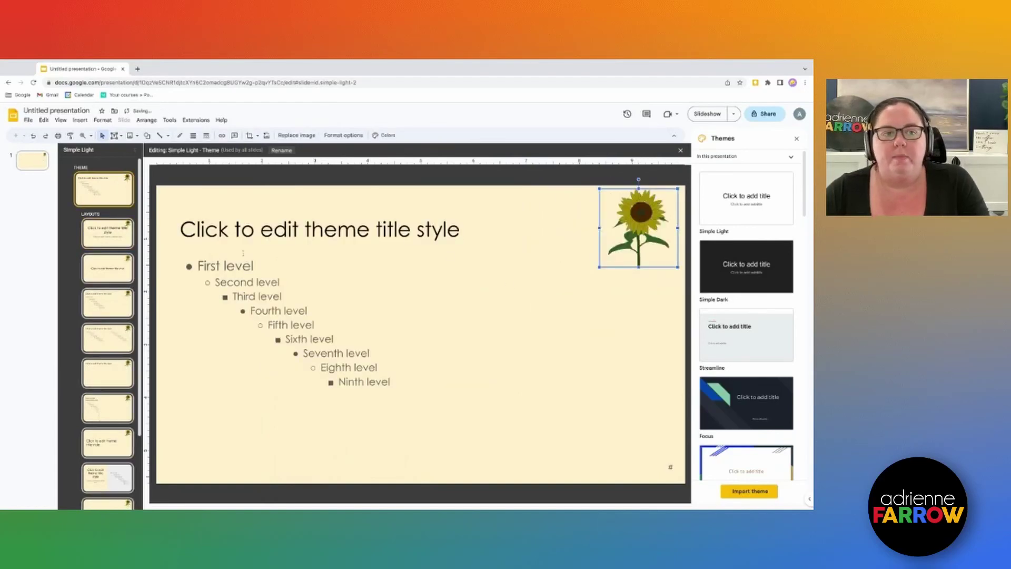
left_click(88, 228)
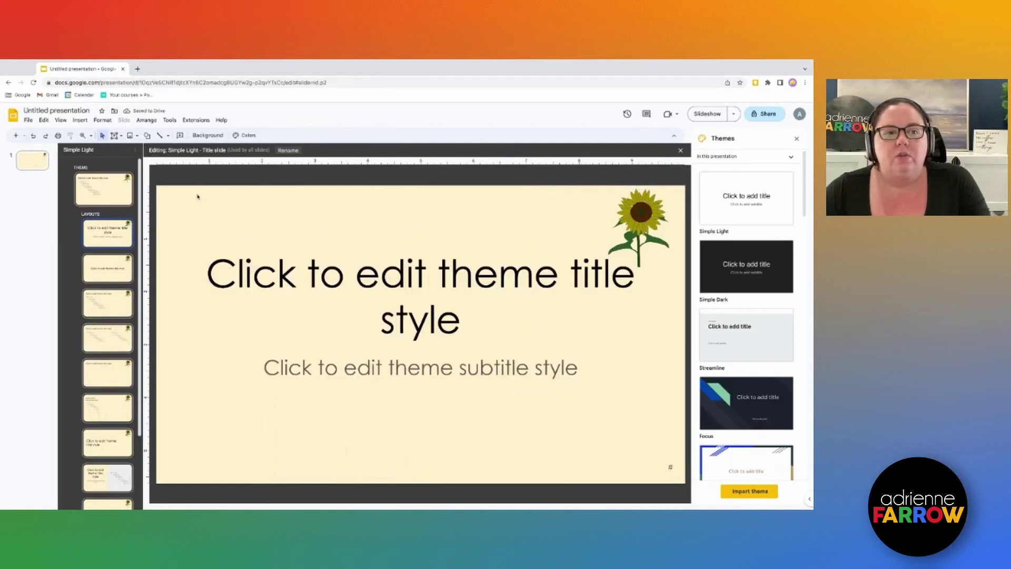
left_click(127, 187)
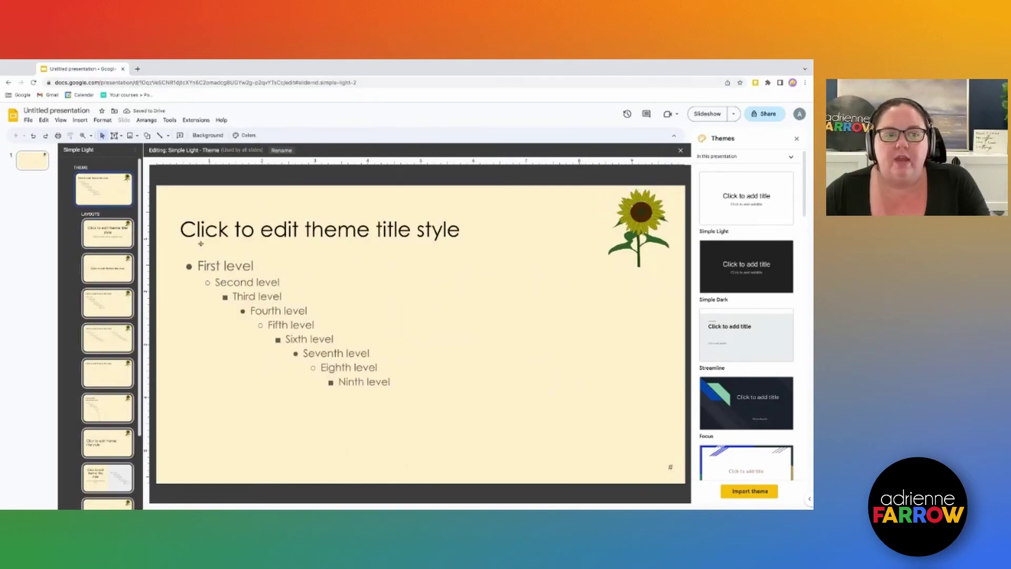
Move the sunflower off the theme master and paste it onto the Section header layout.
left_click(128, 233)
scroll(126, 285, "down", 3)
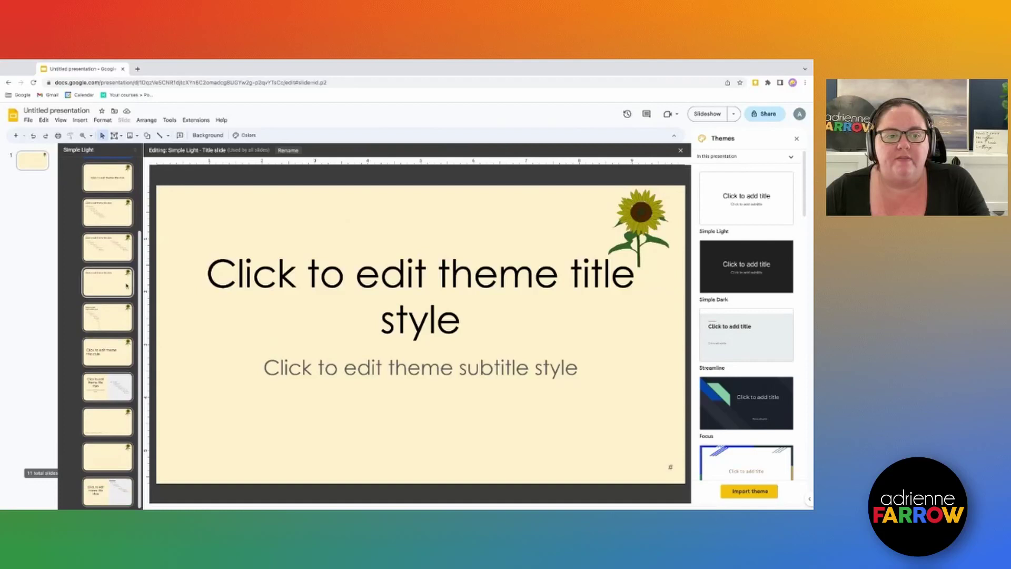
left_click(129, 482)
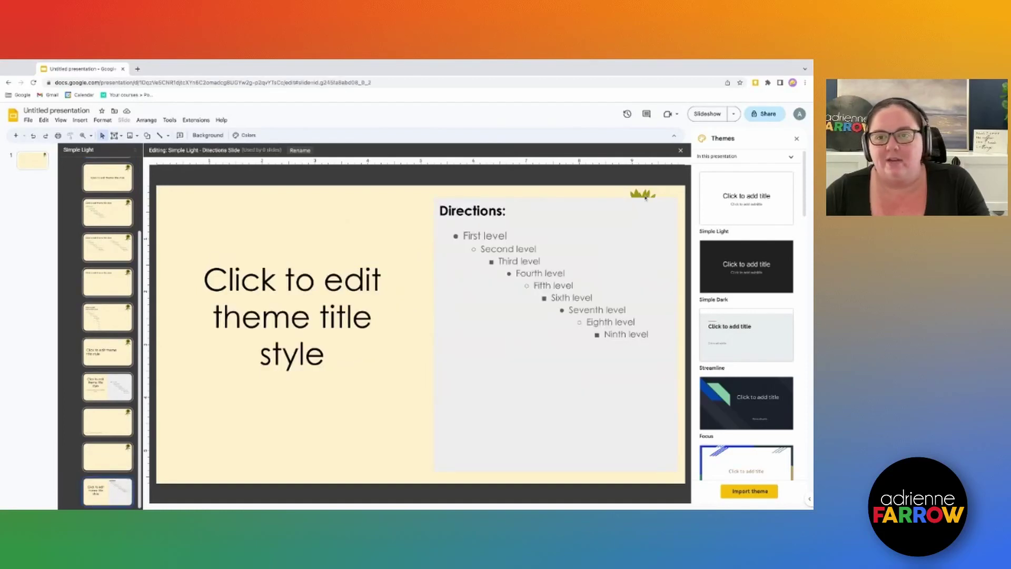
scroll(108, 316, "up", 5)
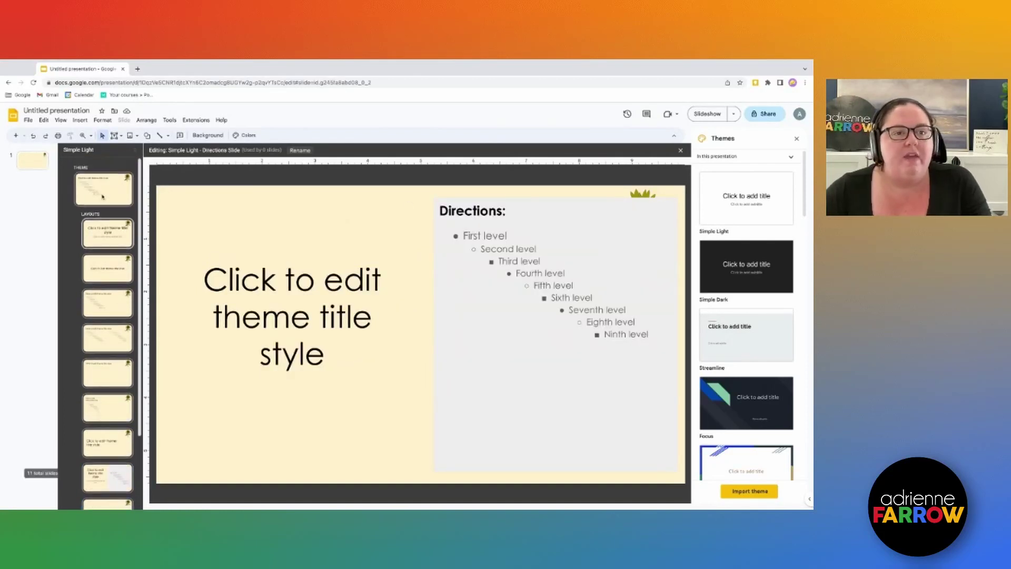
left_click(103, 188)
left_click(606, 228)
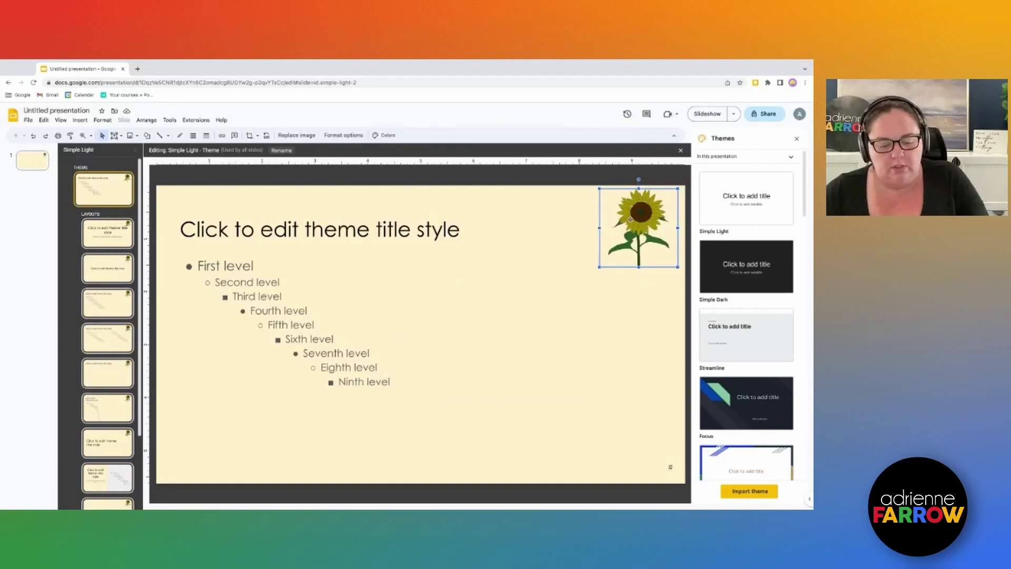
key("Delete")
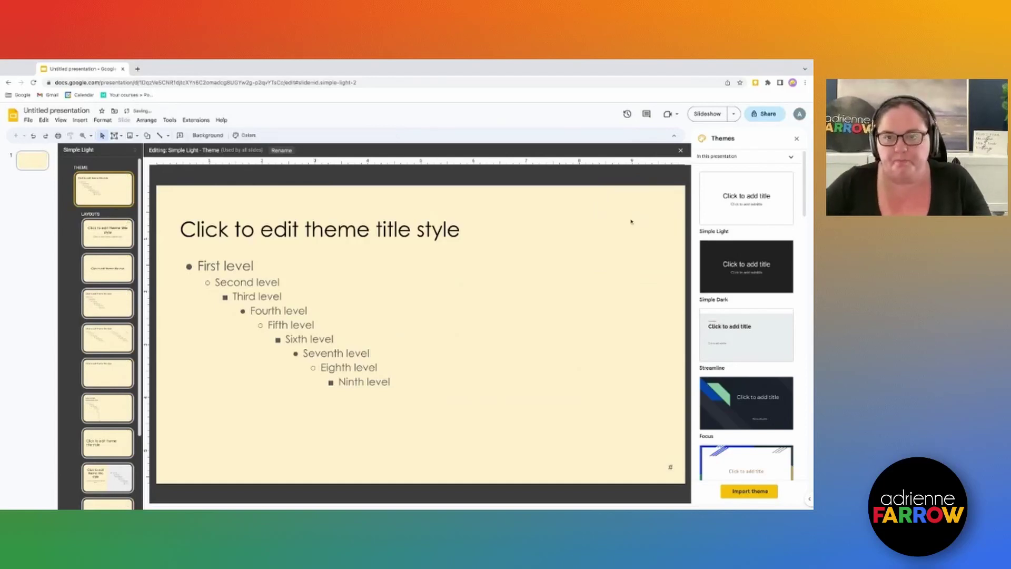
left_click(112, 273)
key("ctrl+v")
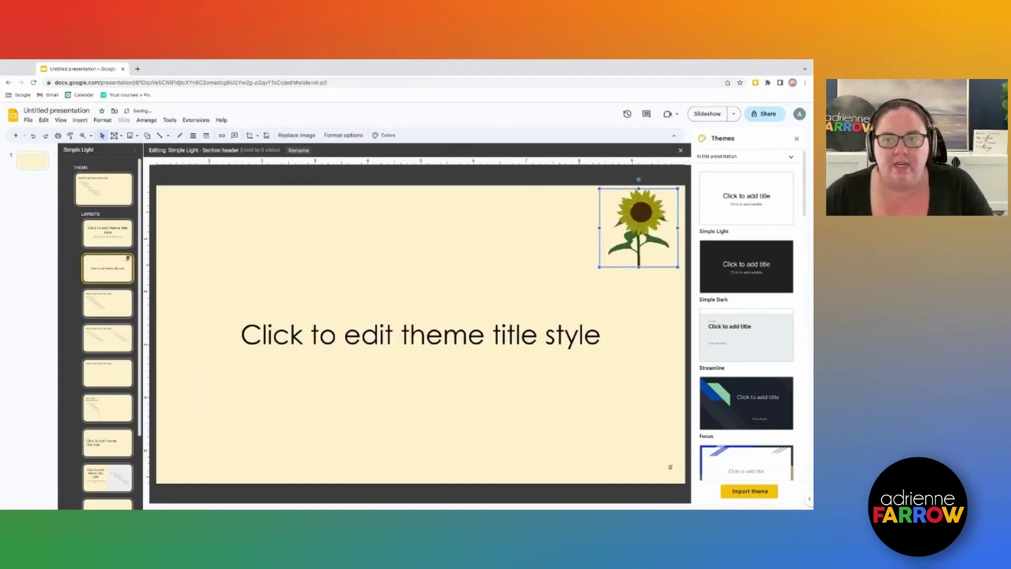
Confirm the Title slide layout has no sunflower and bring up the theme colour settings.
left_click(509, 181)
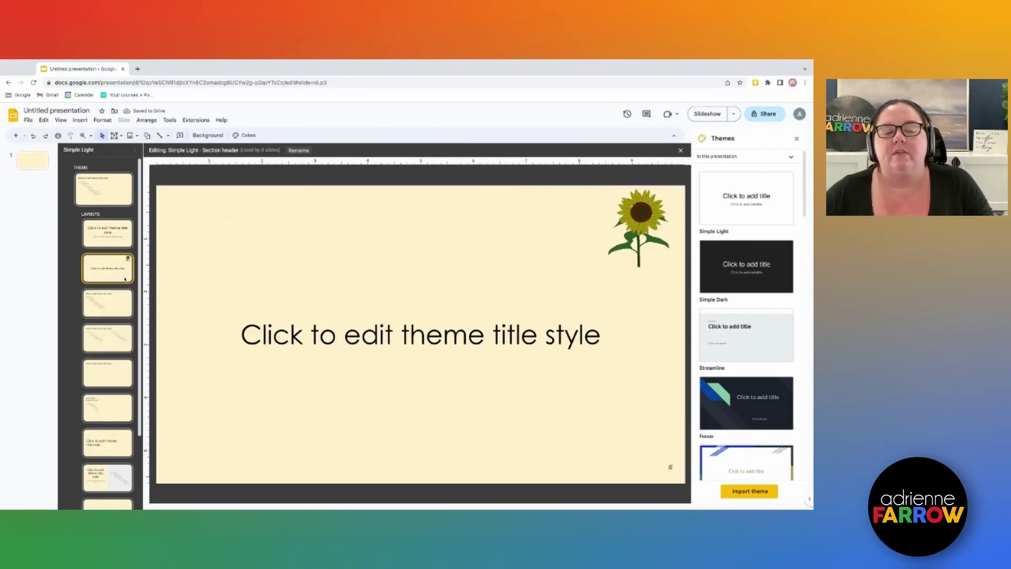
scroll(125, 279, "down", 3)
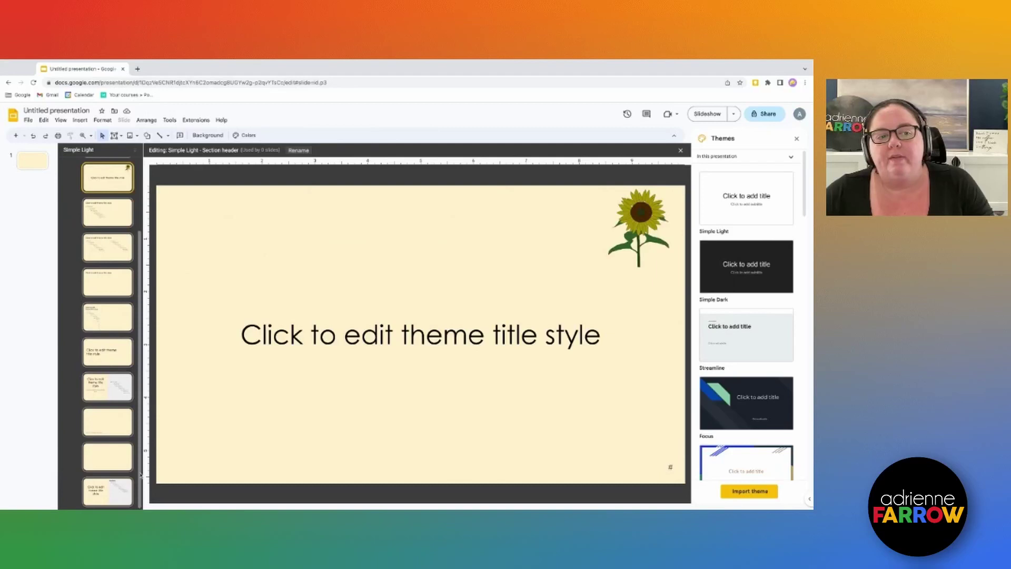
scroll(141, 475, "up", 3)
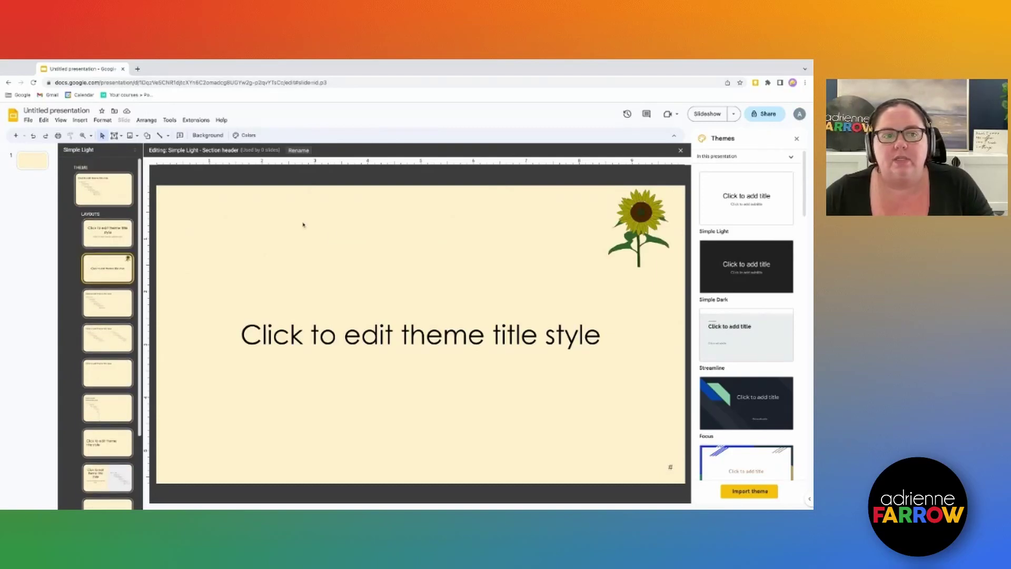
key("Up")
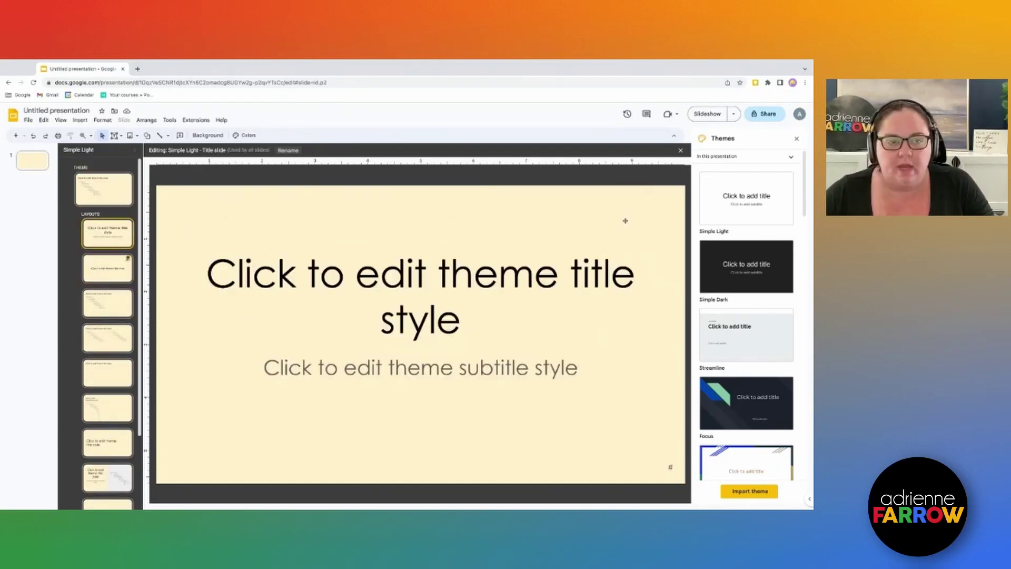
key("Down")
left_click(631, 214)
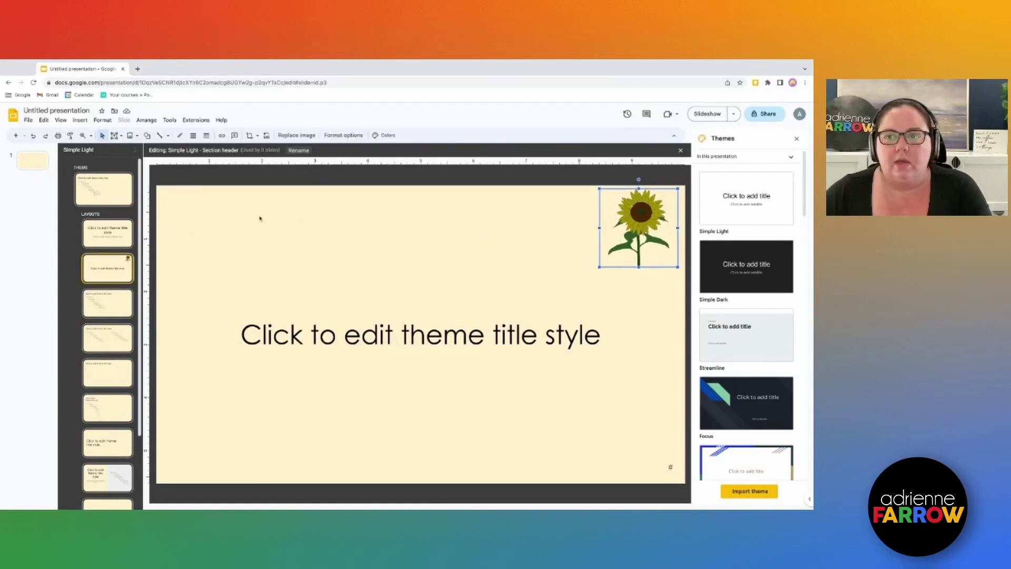
left_click(384, 135)
Make the theme's Link colour purple and Text and background 1 blue.
left_click(748, 180)
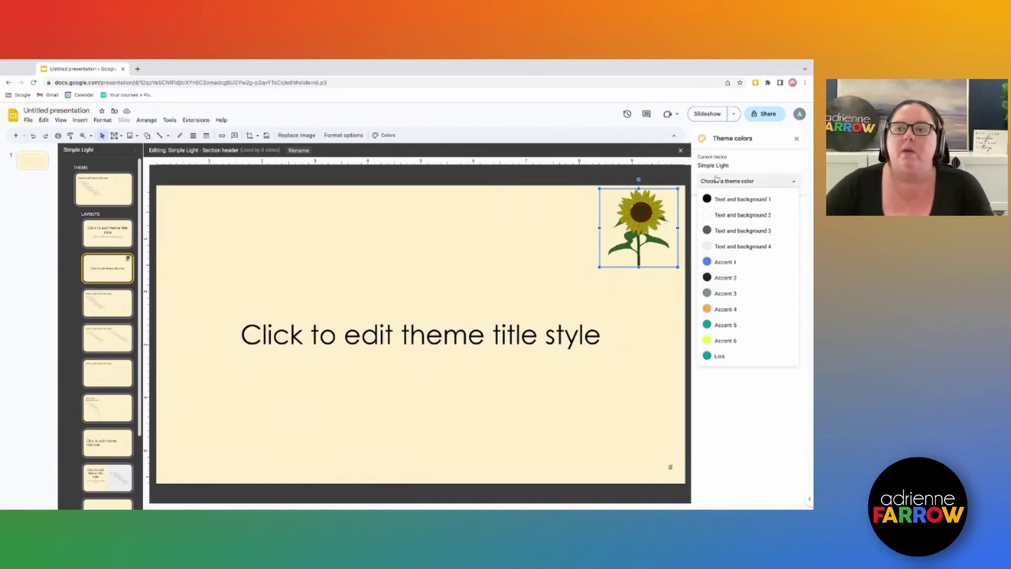
left_click(737, 356)
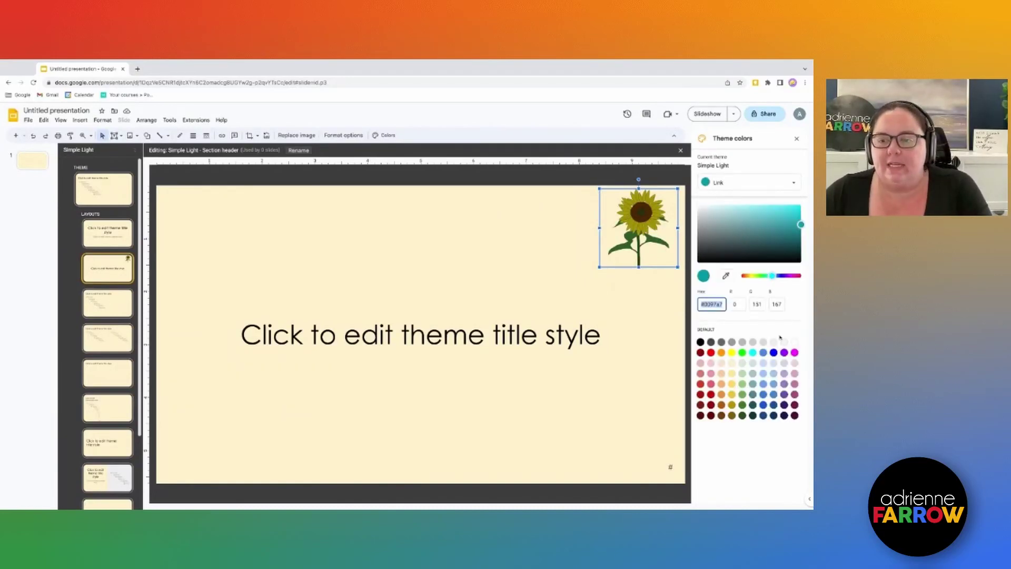
left_click(785, 352)
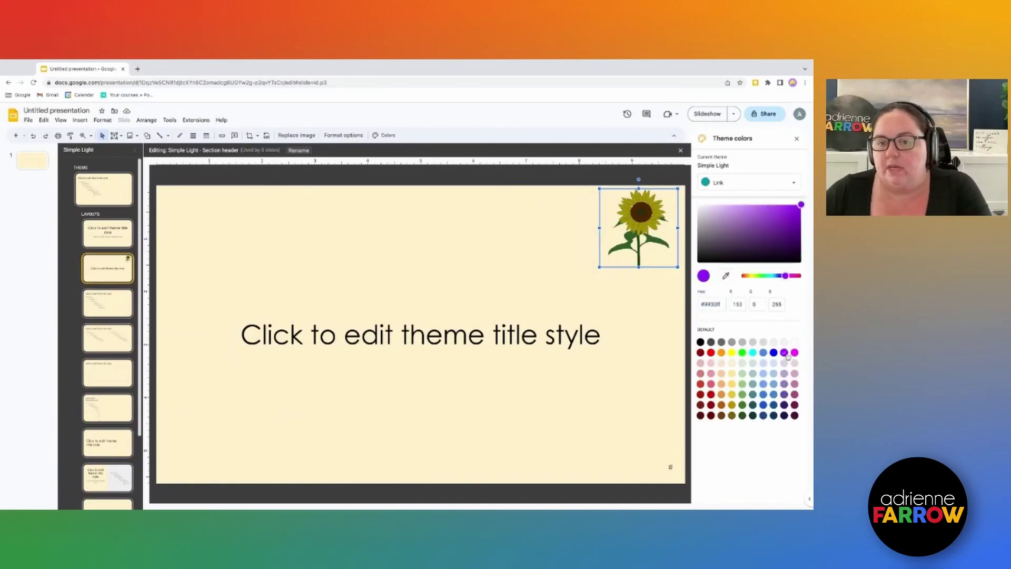
left_click(745, 186)
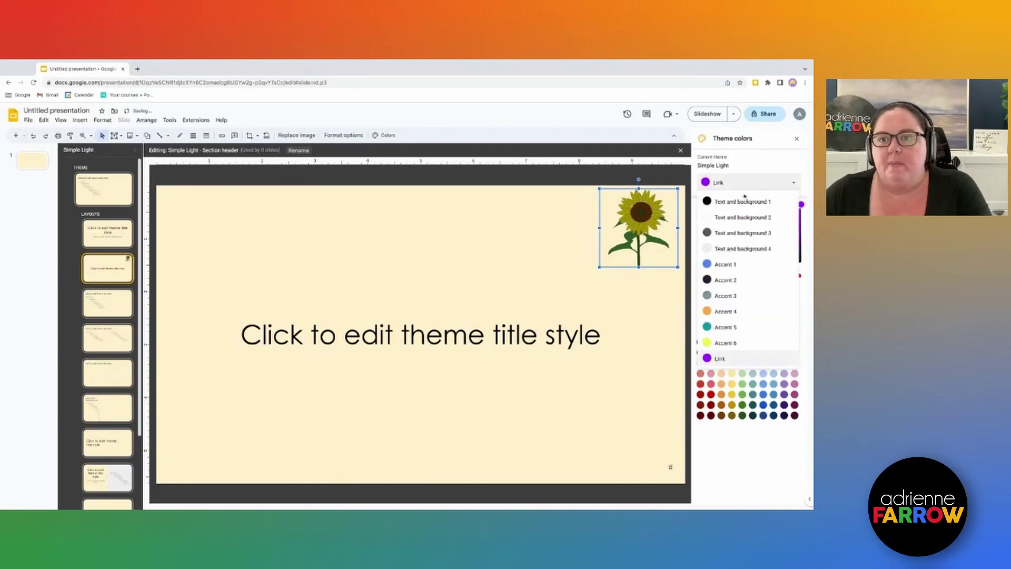
left_click(743, 201)
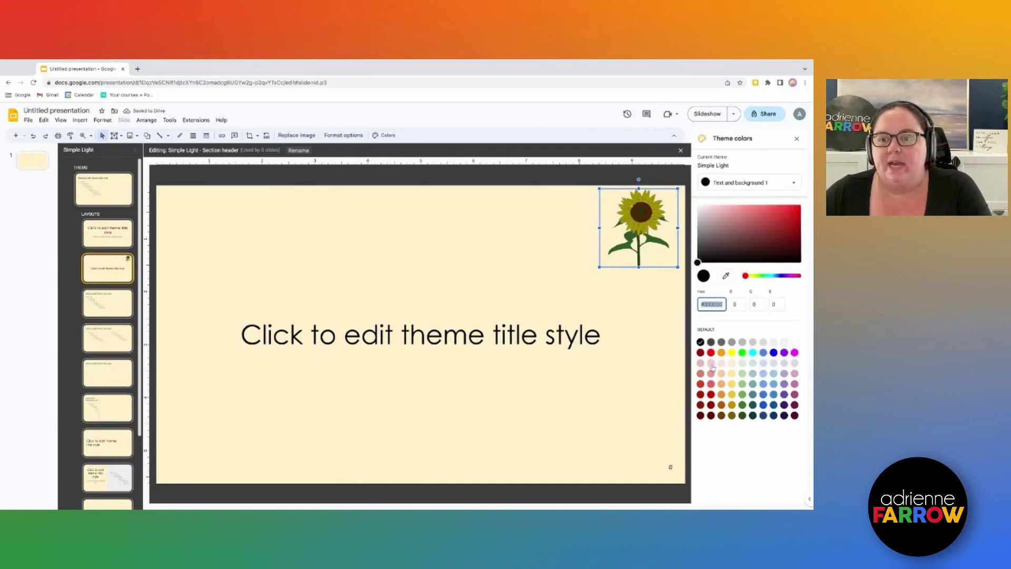
left_click(794, 342)
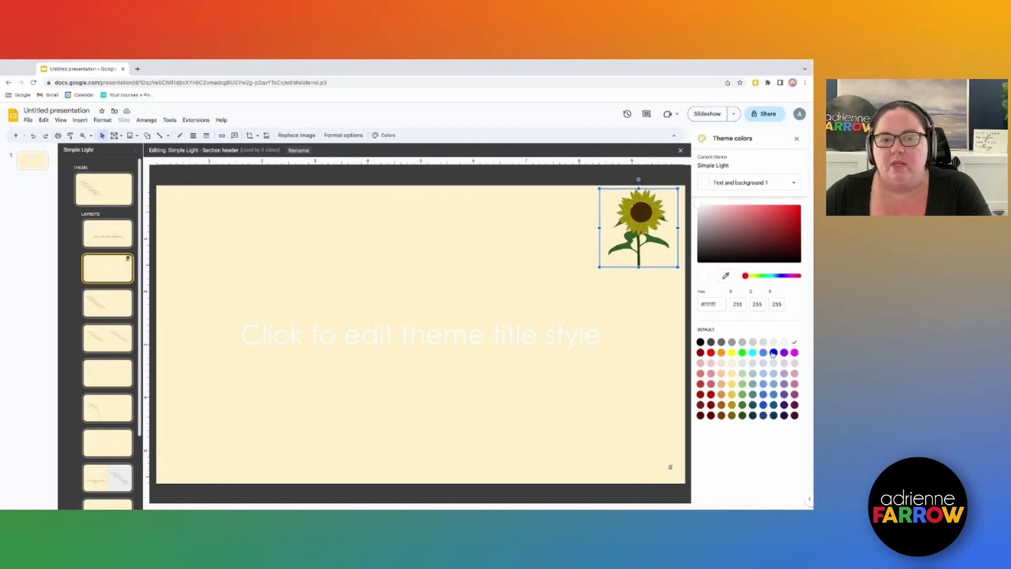
left_click(773, 352)
Set Text and background 2 to light blue and 3 to red, then close the theme builder.
left_click(754, 182)
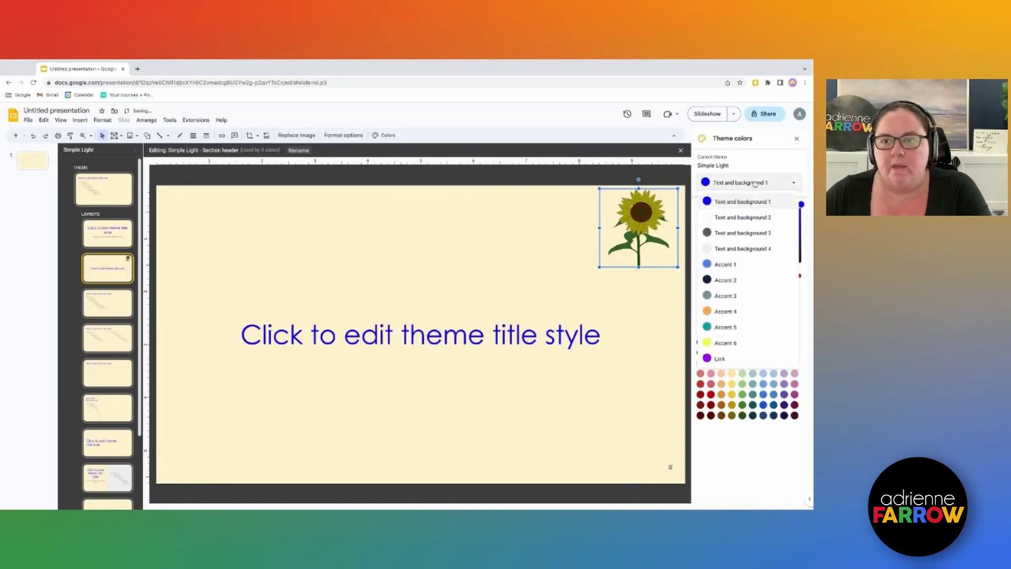
left_click(743, 217)
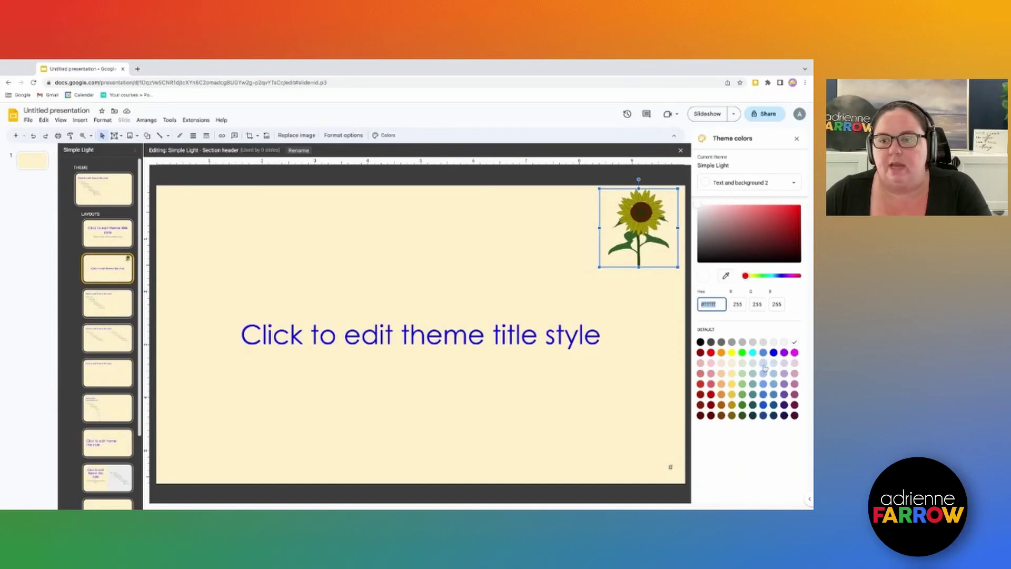
left_click(762, 383)
left_click(758, 183)
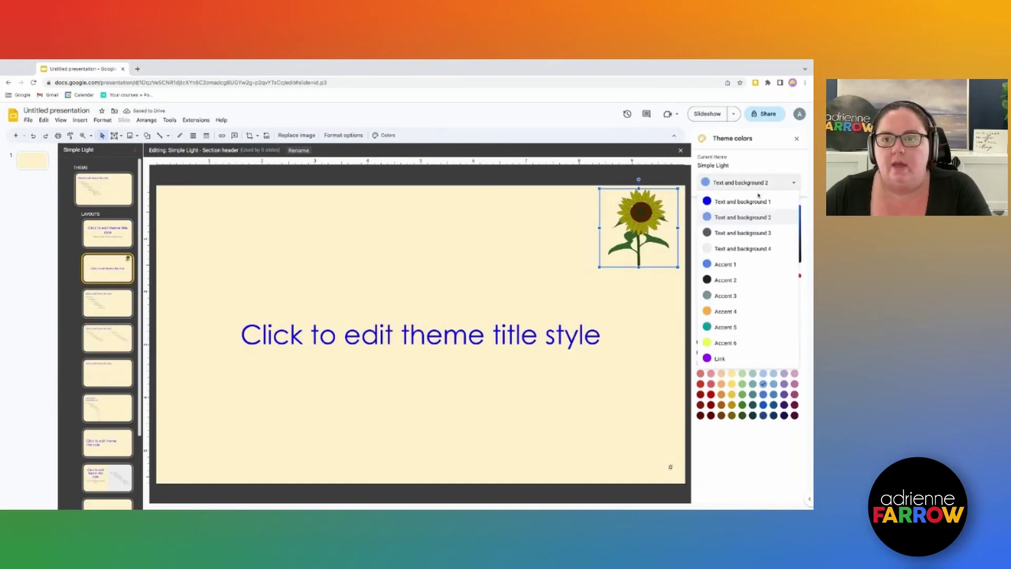
left_click(749, 234)
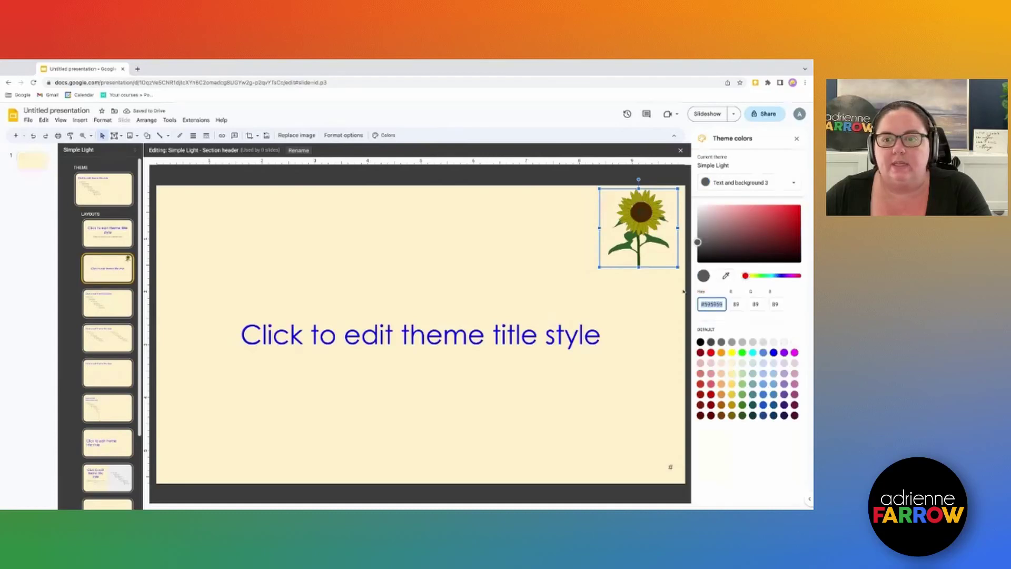
left_click(731, 353)
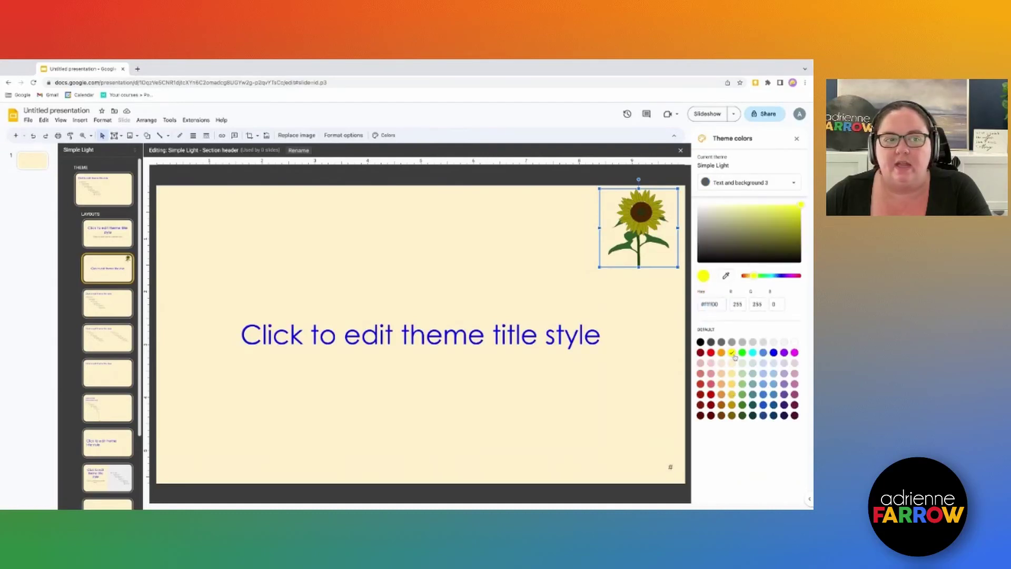
left_click(114, 246)
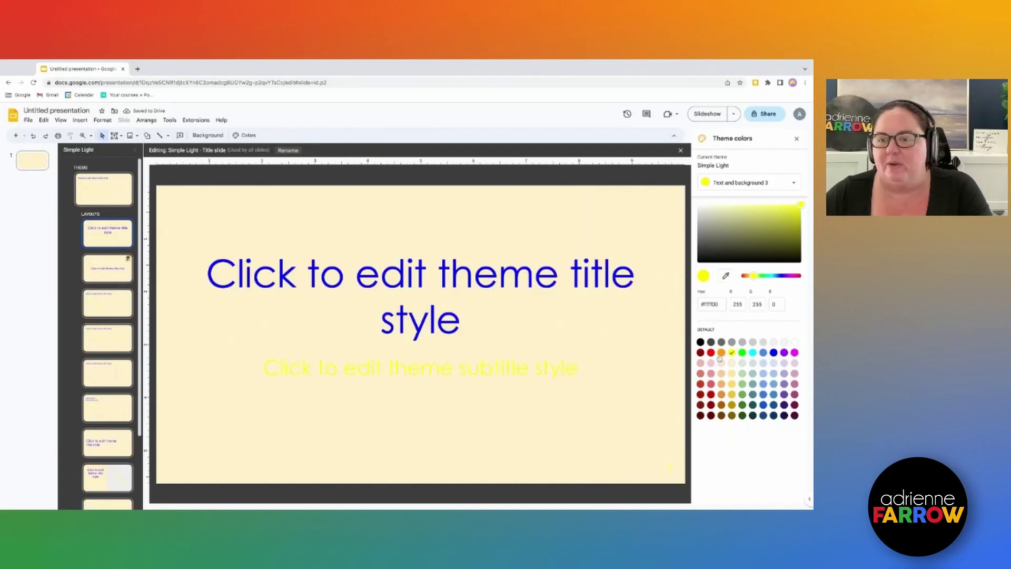
left_click(711, 352)
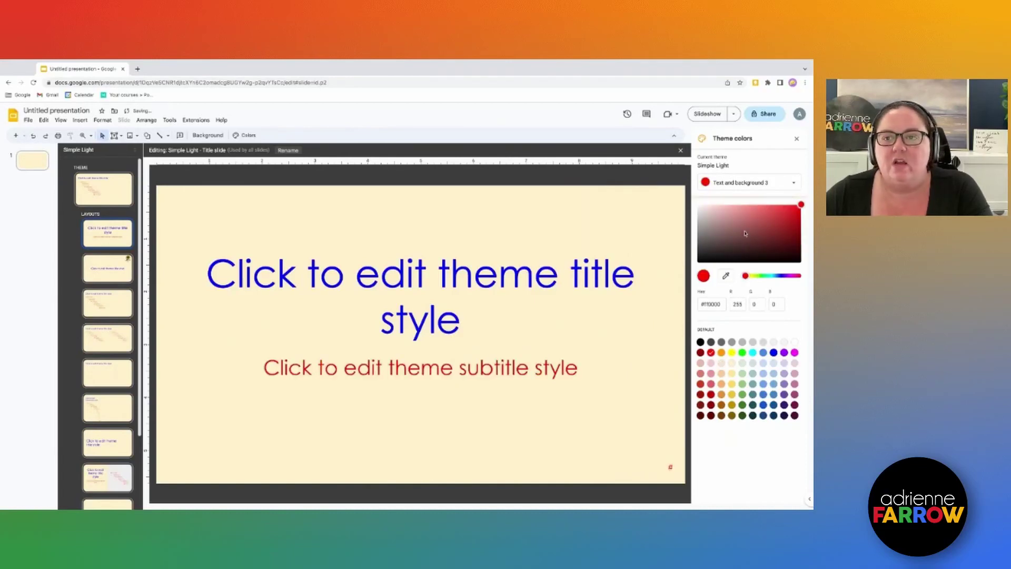
left_click(731, 189)
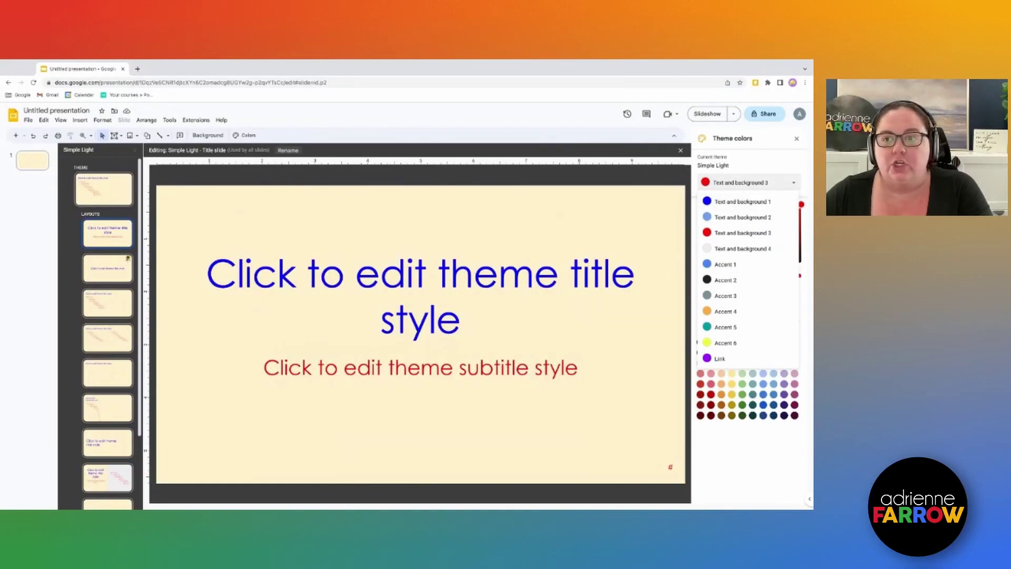
left_click(793, 140)
left_click(794, 139)
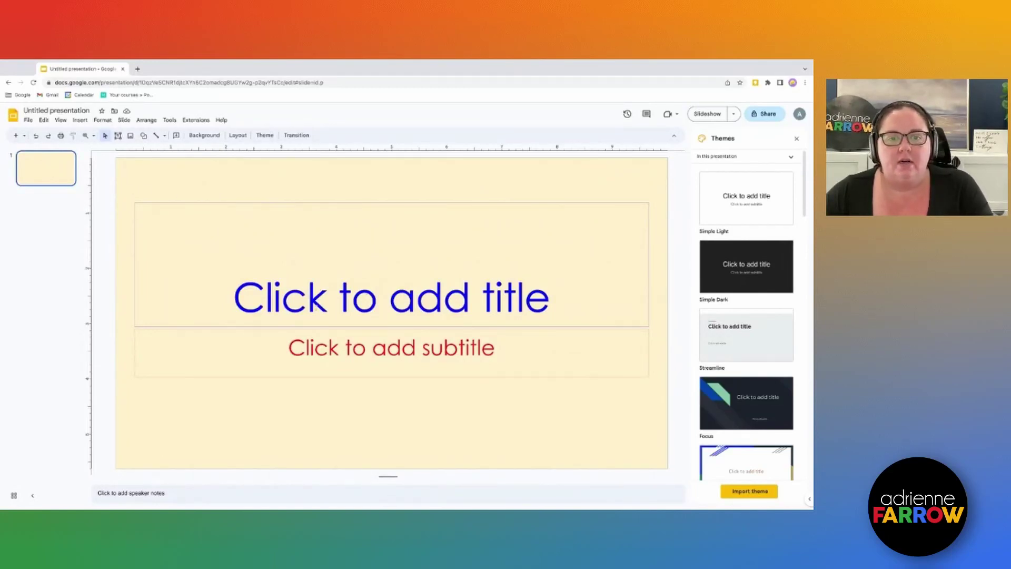
Apply the Directions Slide layout to slide 1 and give it the title TITLE.
left_click(240, 136)
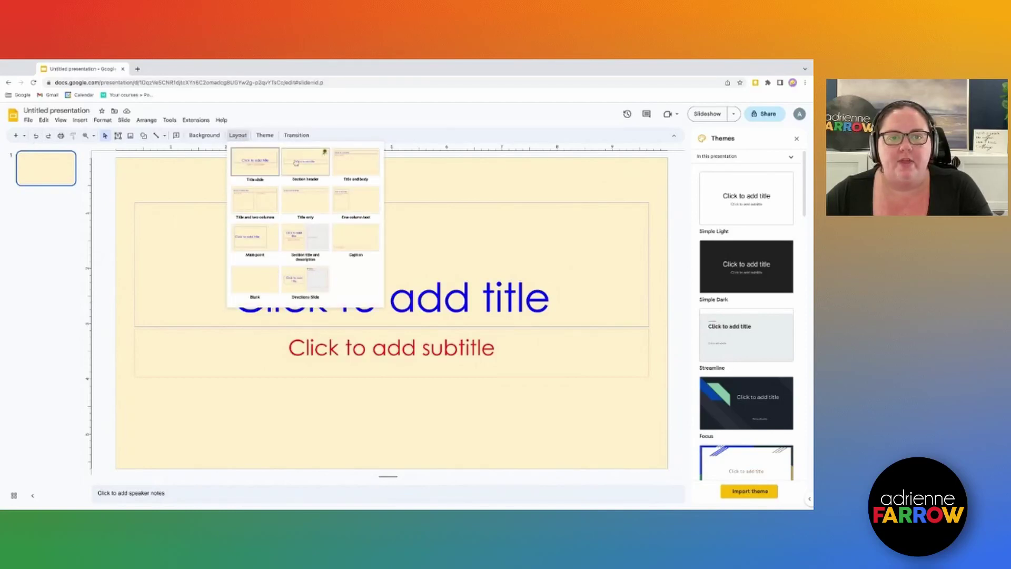
left_click(293, 284)
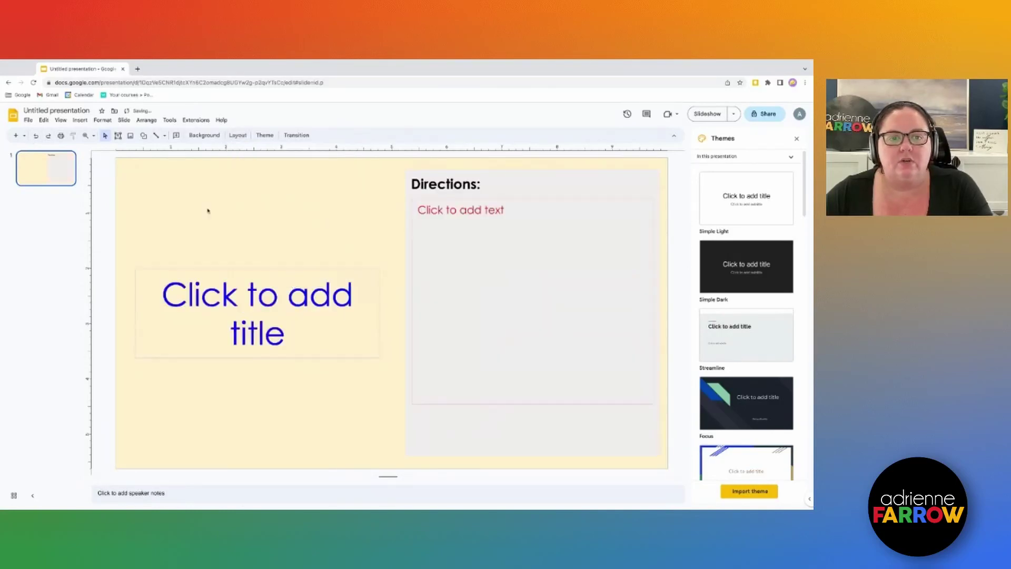
left_click(289, 339)
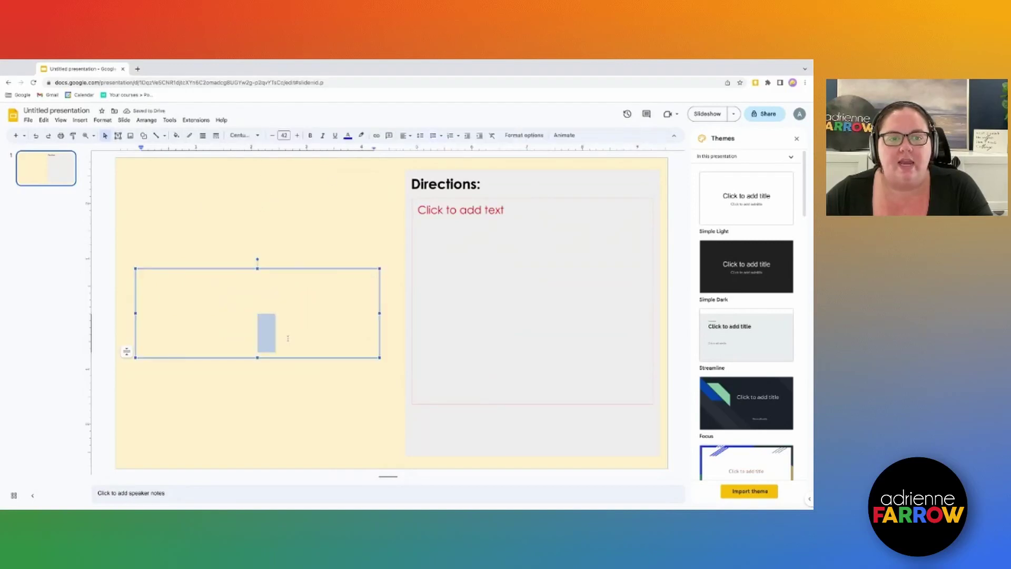
left_click(259, 295)
type("TITLE")
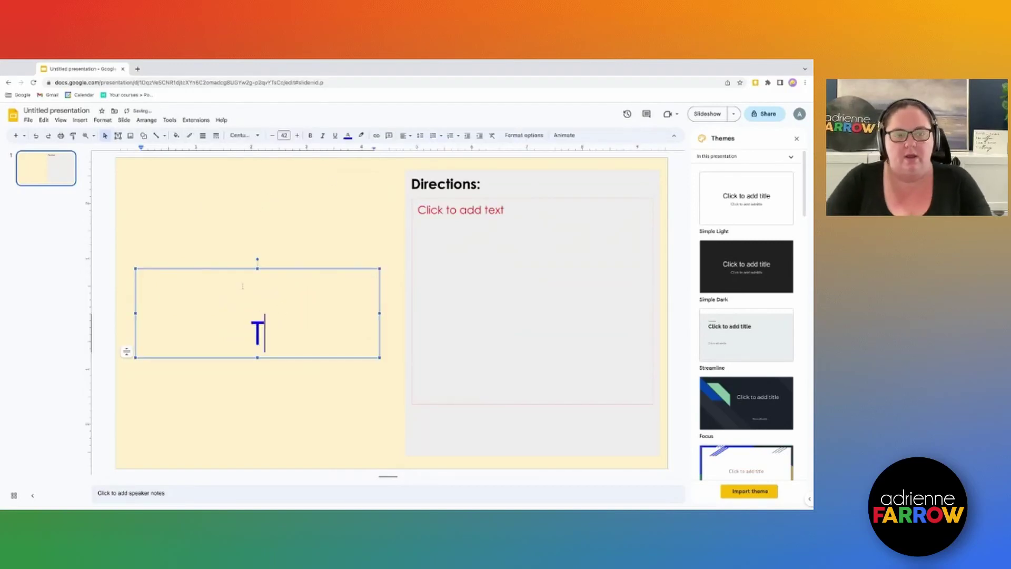
left_click(286, 364)
left_click(285, 357)
mouse_move(287, 359)
left_mouse_down()
mouse_move(278, 274)
mouse_move(285, 358)
left_mouse_up()
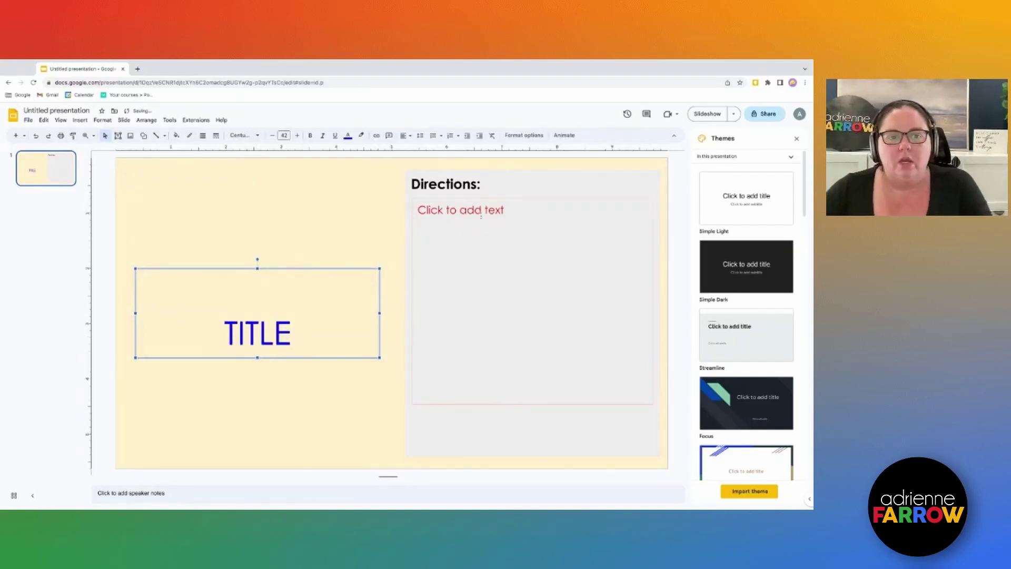
Enter EDIT in the Directions text box.
left_click(478, 239)
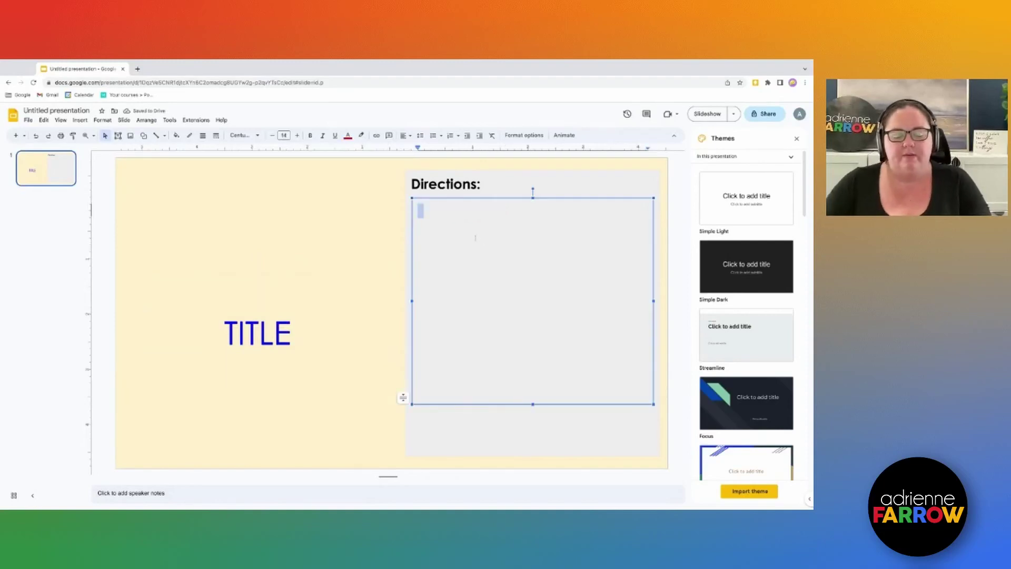
type("EDI")
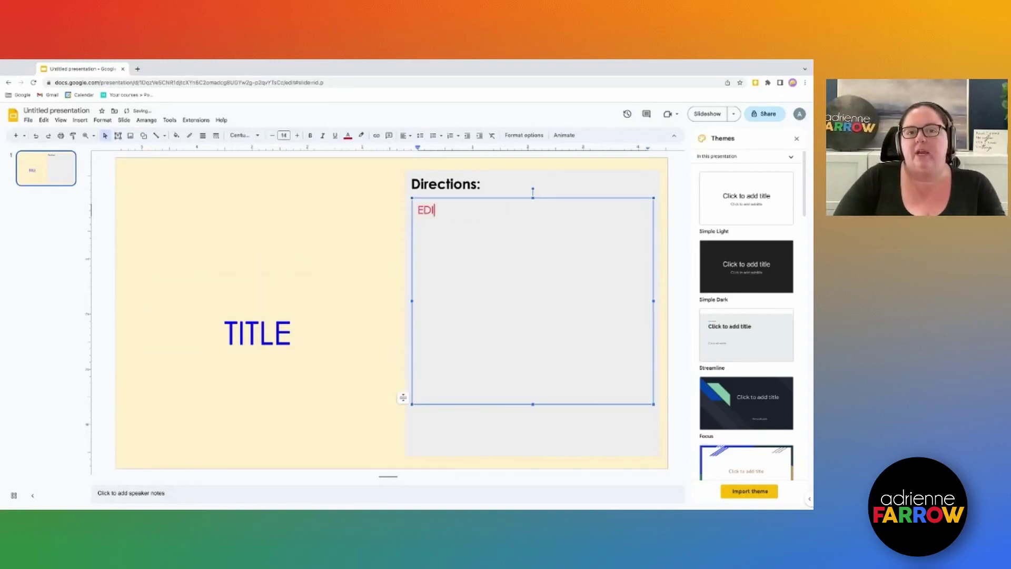
type("T")
left_click(327, 326)
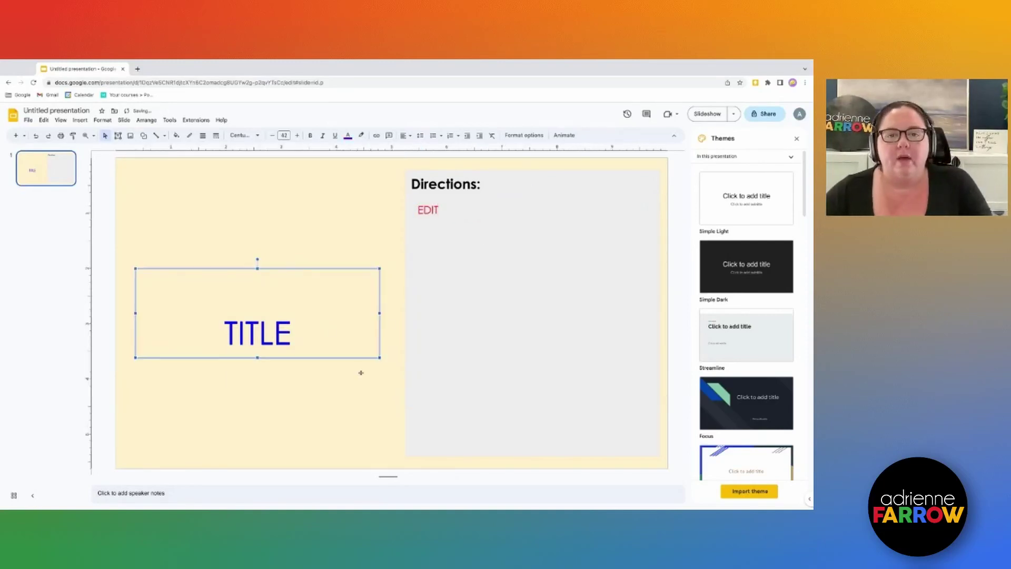
left_click(487, 178)
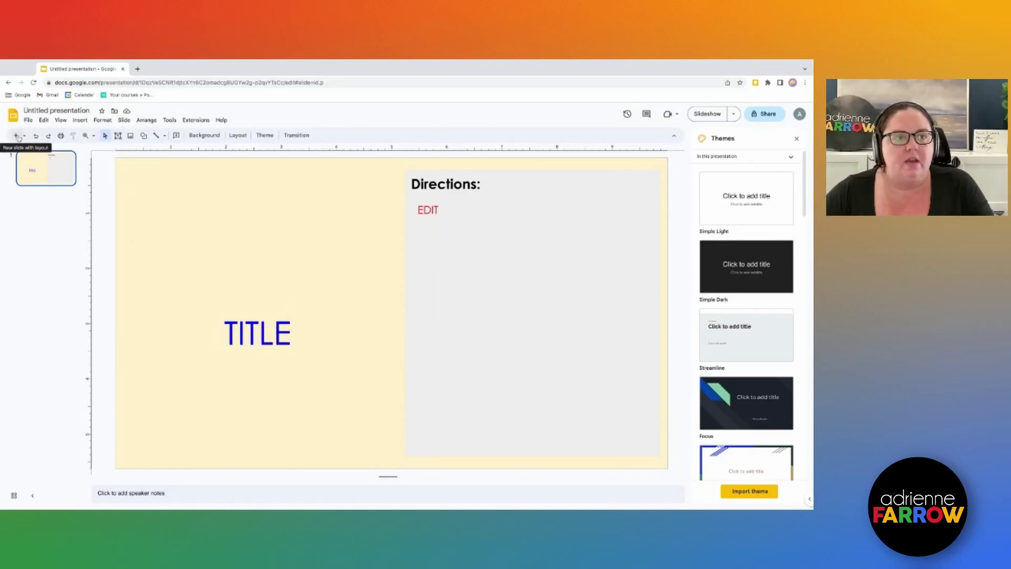
Add a Directions Slide as slide 2 and a Section header slide as slide 3.
left_click(24, 135)
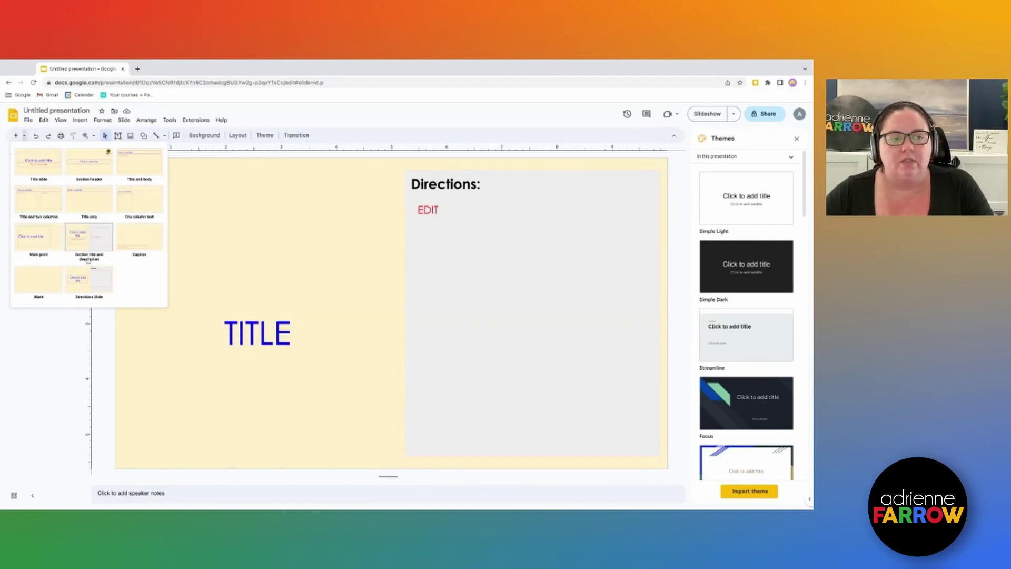
left_click(89, 279)
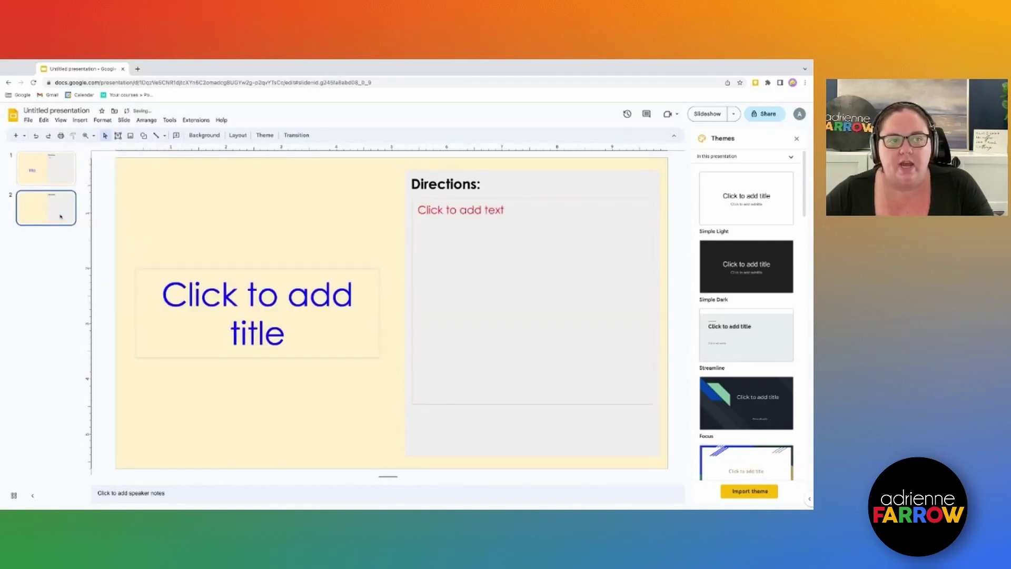
left_click(24, 136)
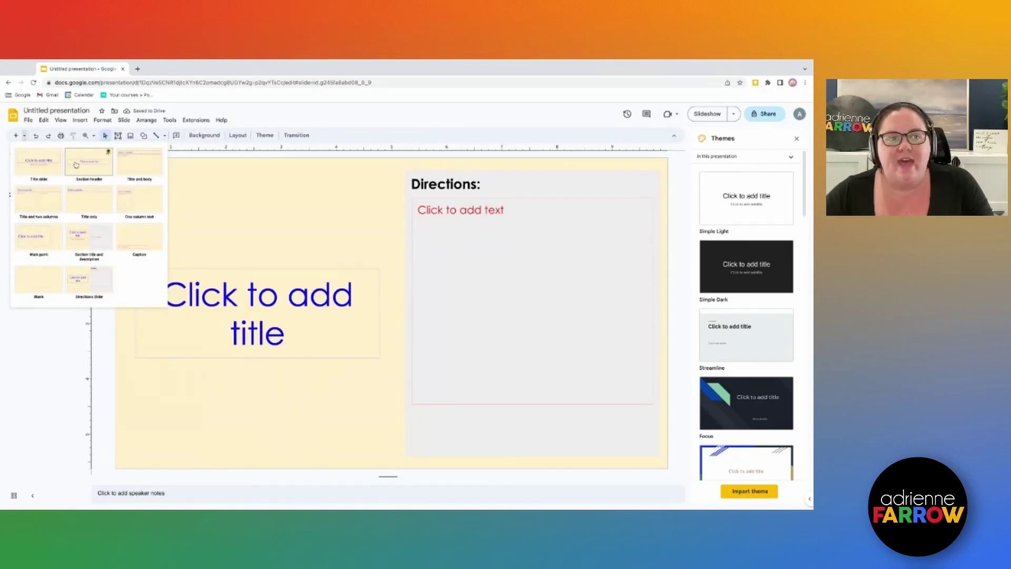
left_click(76, 165)
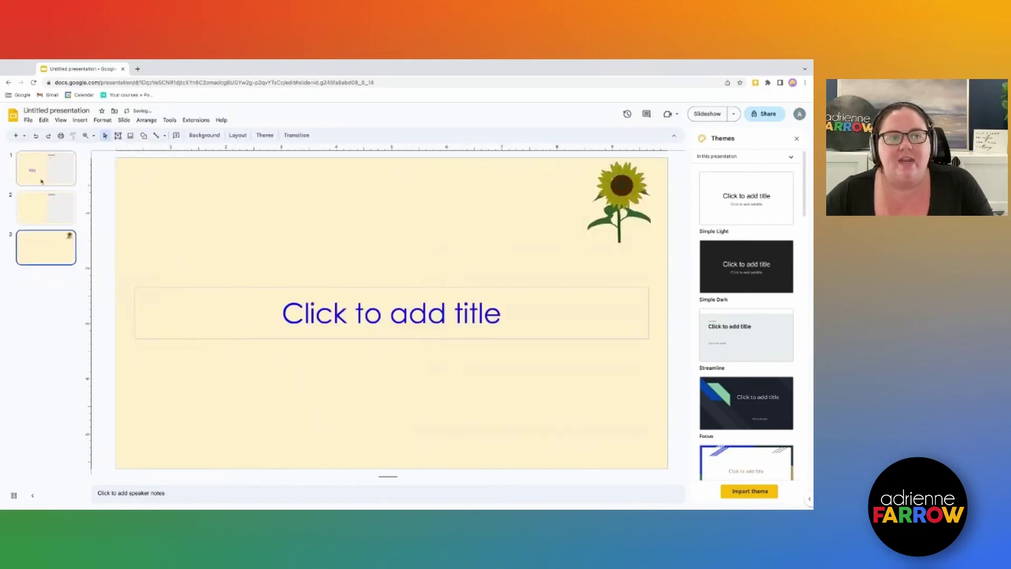
Look over the new-slide layouts and View options, then dismiss them without adding anything.
left_click(24, 135)
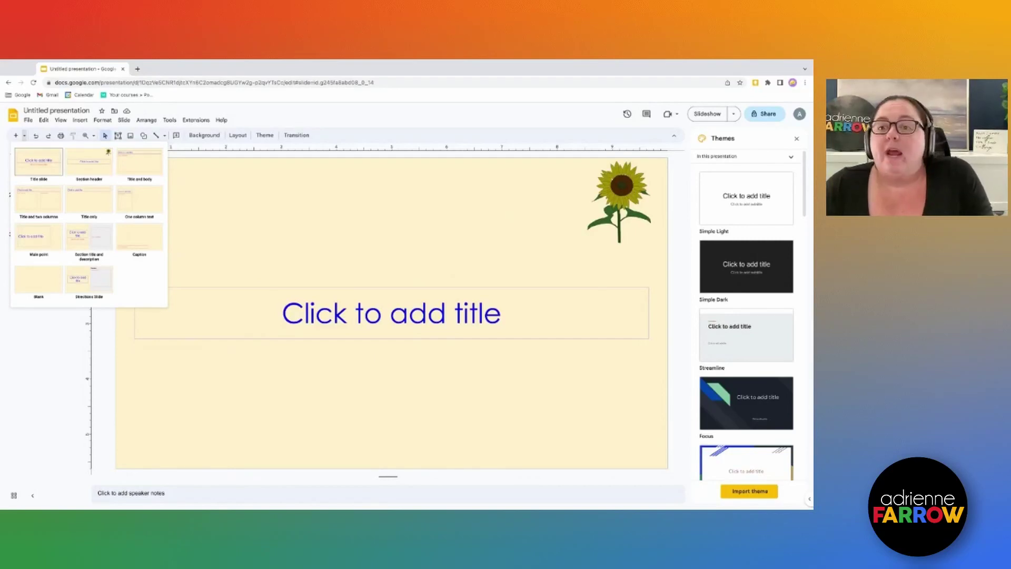
left_click(87, 123)
mouse_move(61, 121)
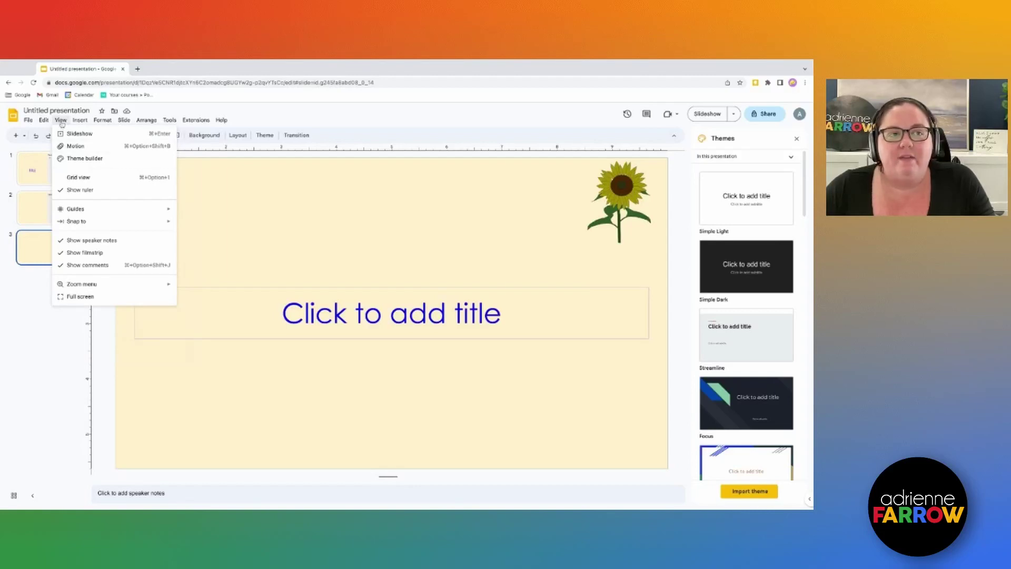
left_click(292, 119)
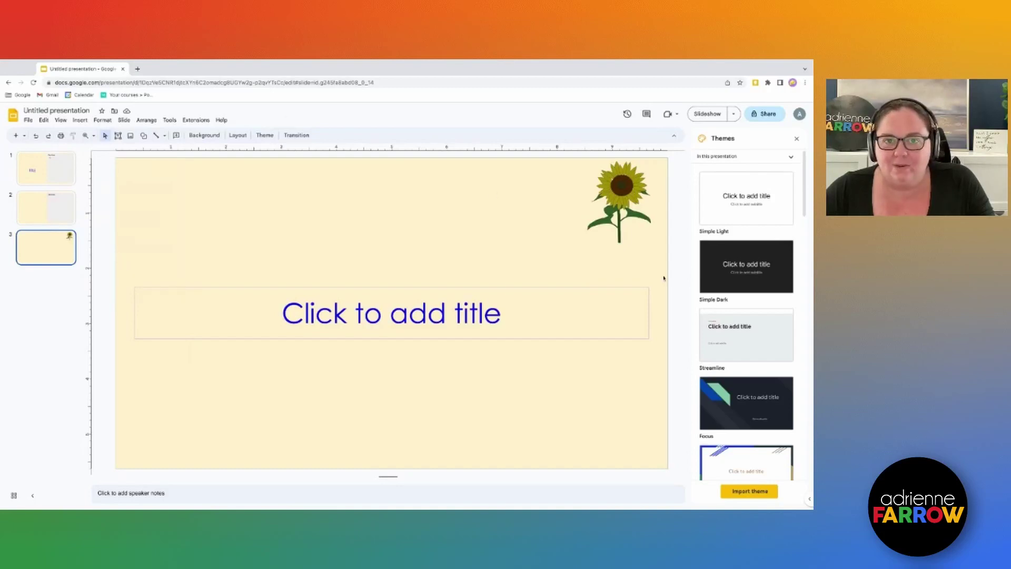